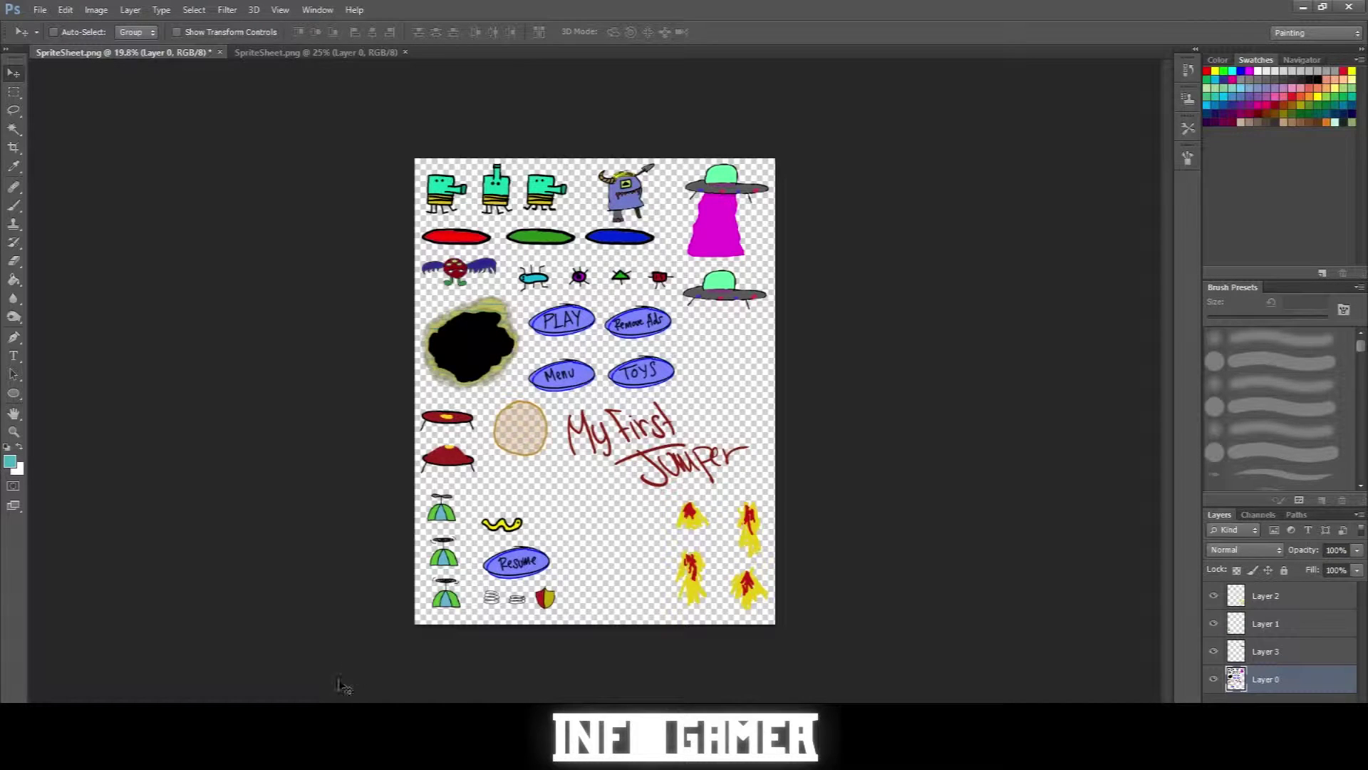
Select the SpriteSheet asset in Unity and open it in the Sprite Editor.
left_click(290, 755)
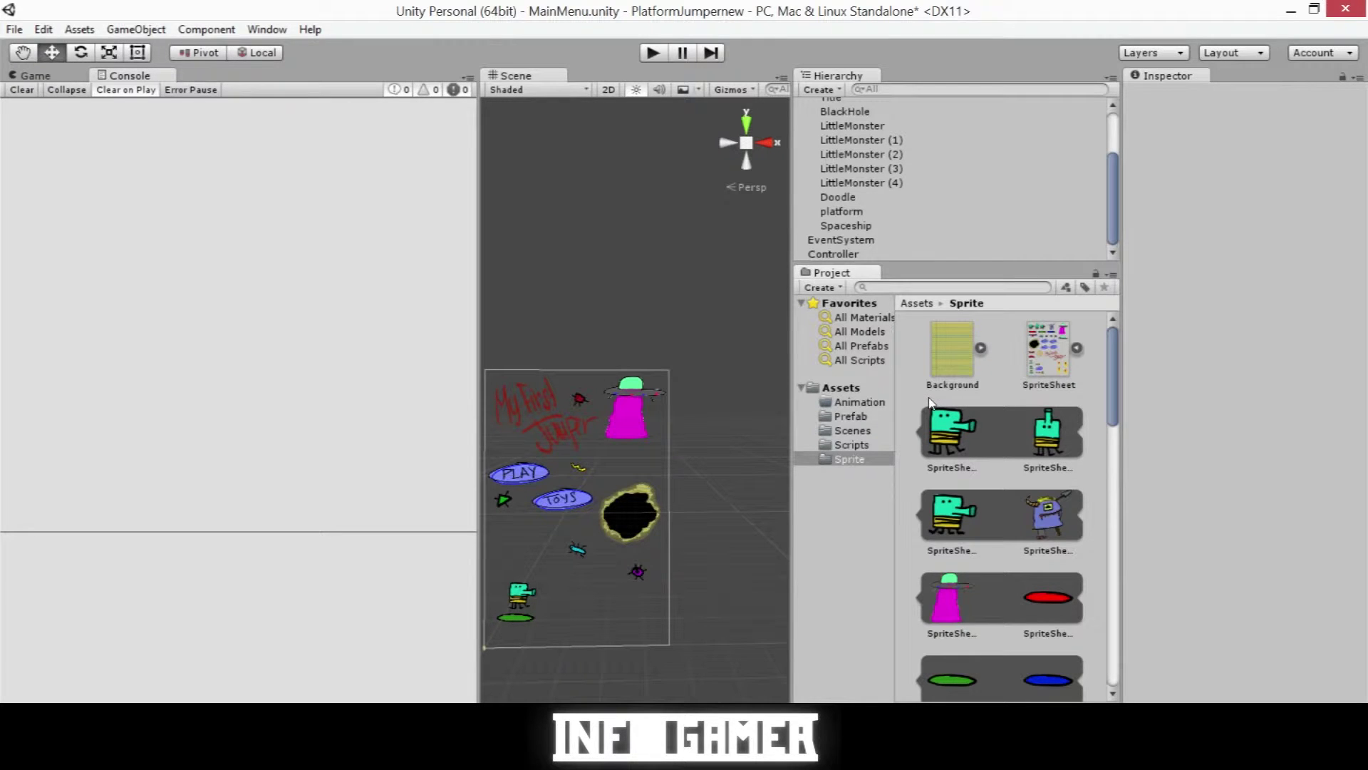
left_click(1049, 356)
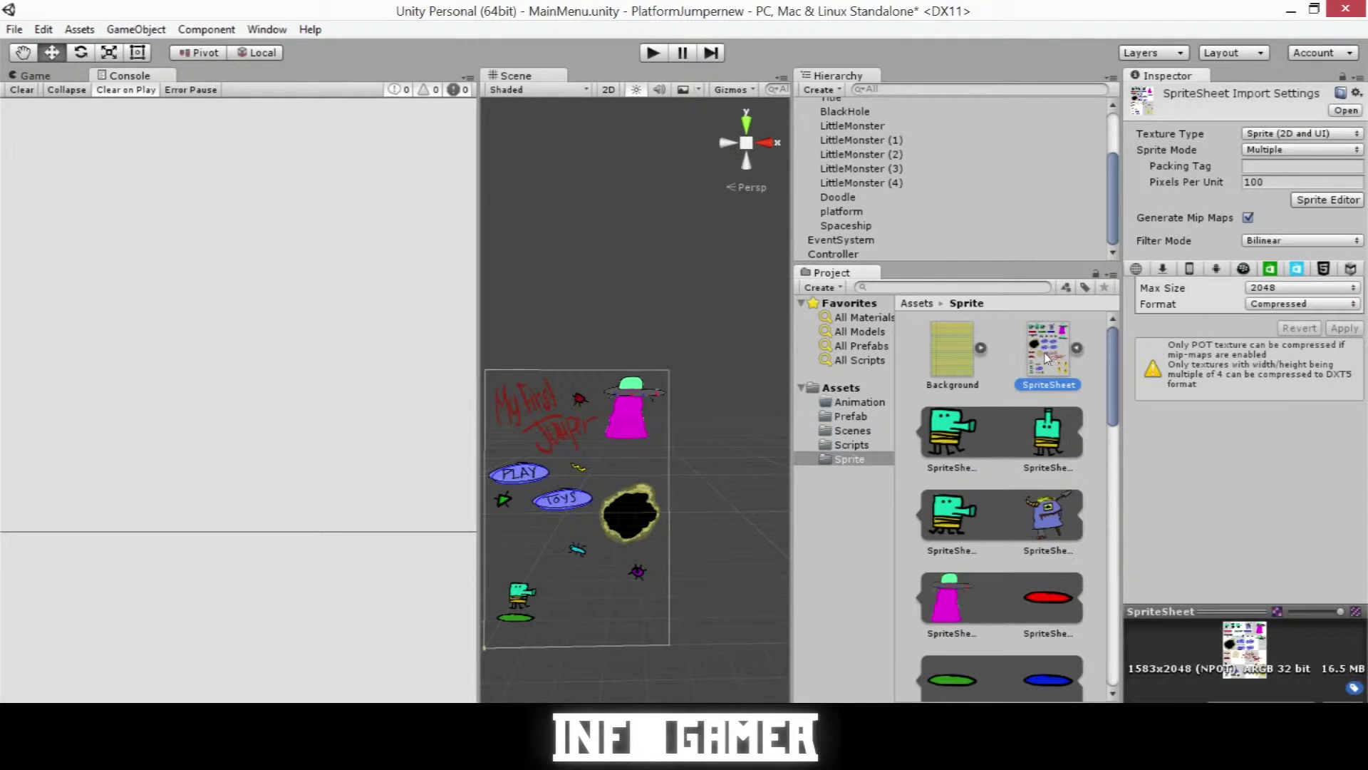
left_click(1298, 201)
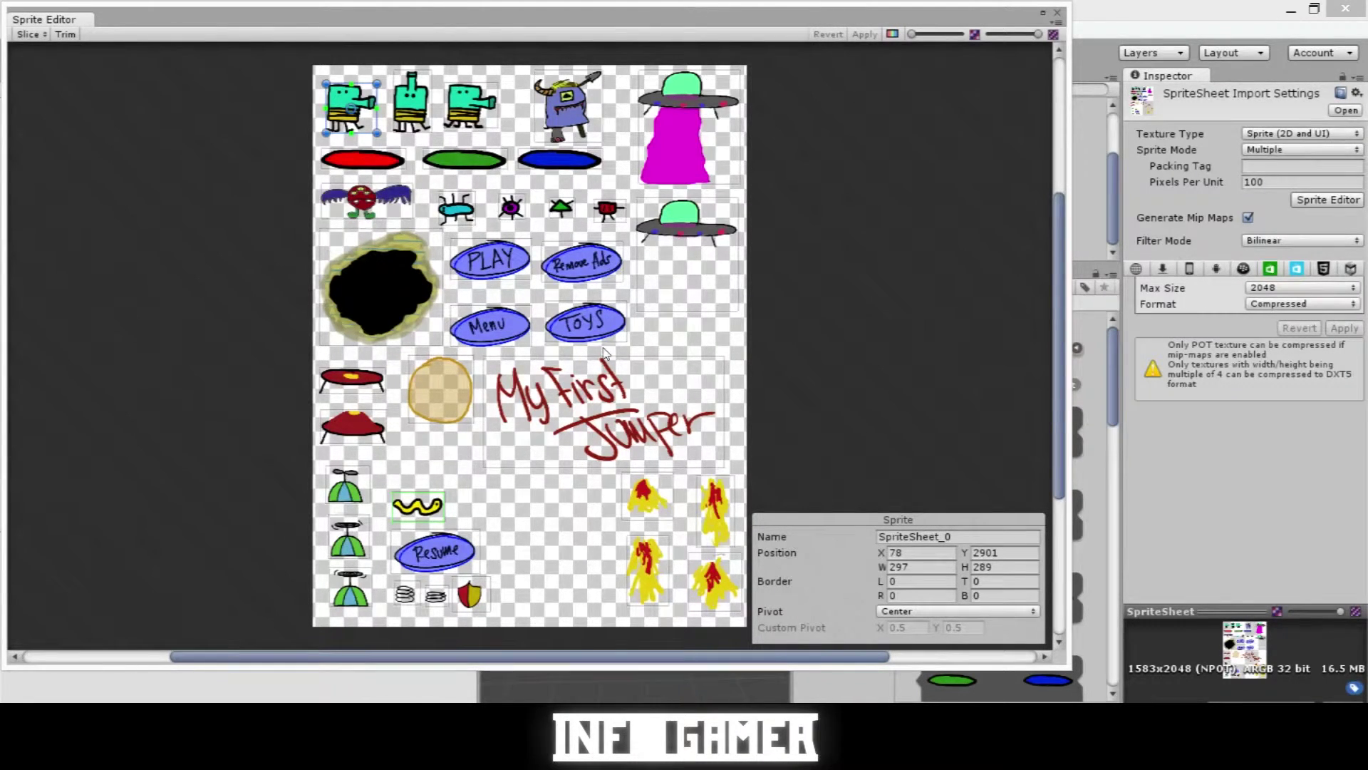
Compare the spaceship slices SpriteSheet_4 and SpriteSheet_13, then close the Sprite Editor.
left_click(677, 139)
left_click(682, 282)
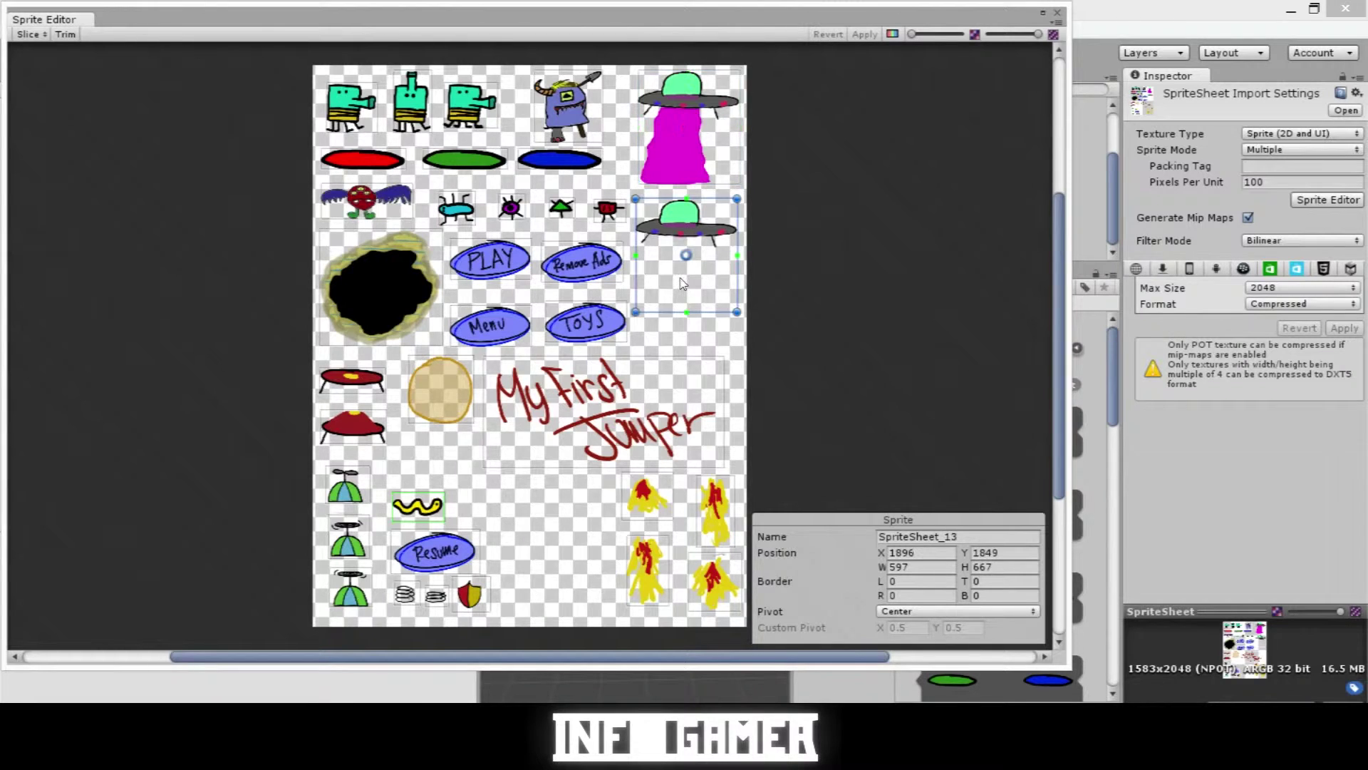
left_click(680, 171)
left_click(693, 272)
left_click(685, 117)
left_click(681, 278)
left_click(672, 154)
left_click(685, 261)
left_click(682, 175)
left_click(685, 207)
left_click(870, 474)
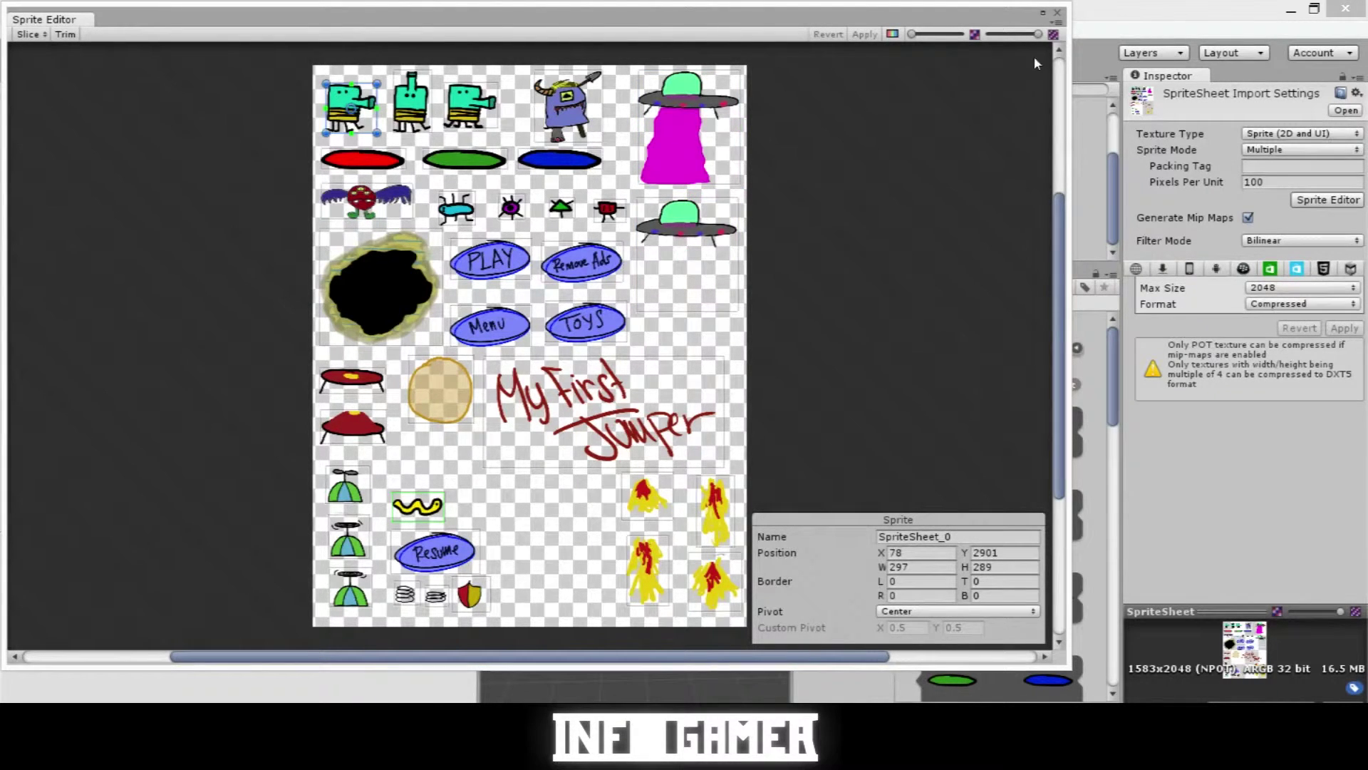
left_click(1059, 13)
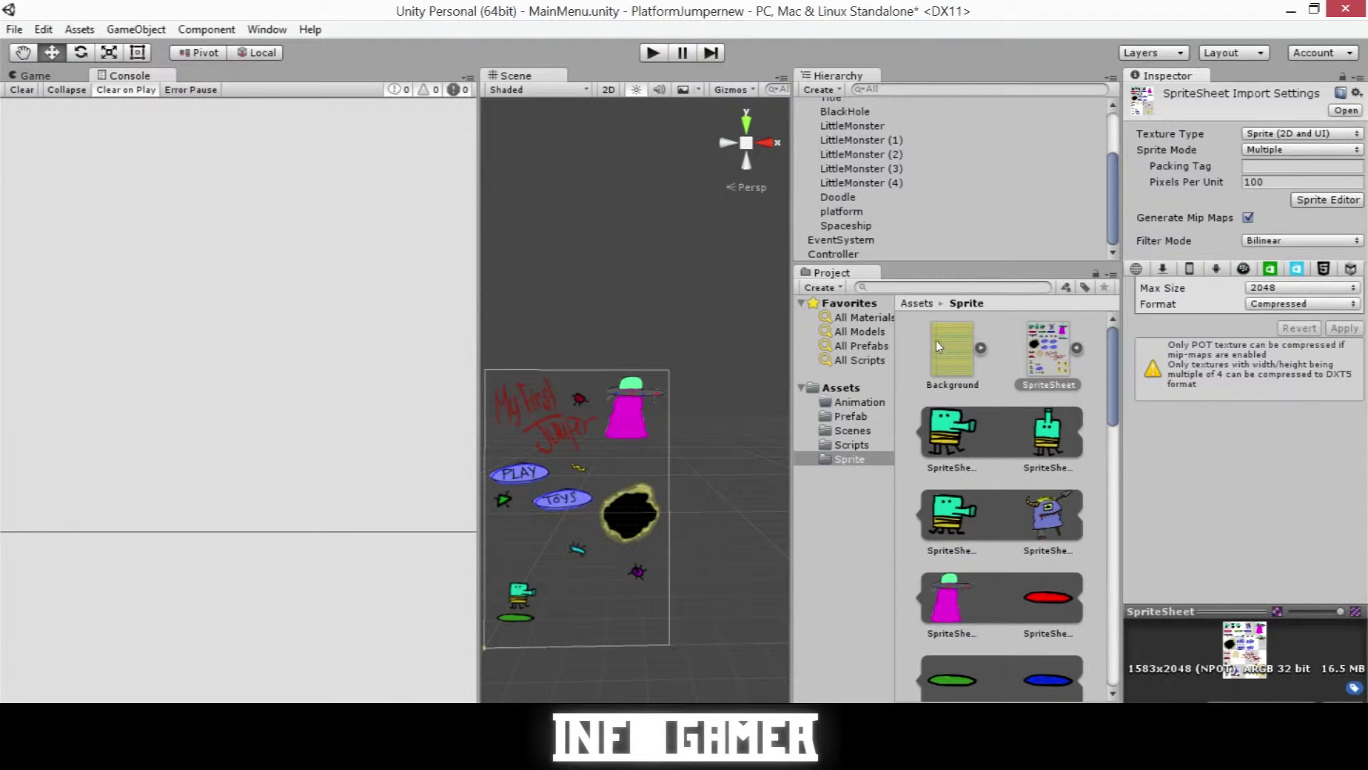
Select Spaceship in the Hierarchy and add a Miscellaneous > Animation component to it.
left_click(826, 361)
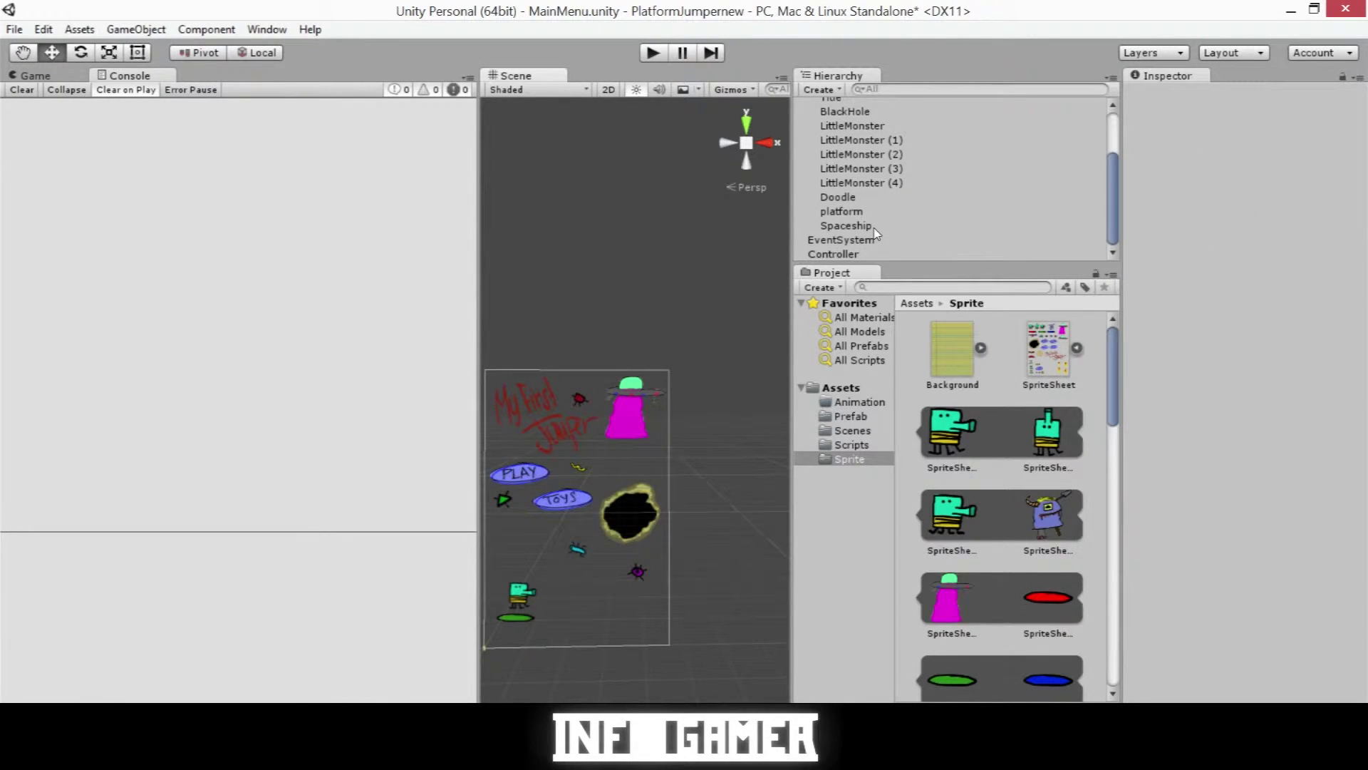
left_click(846, 226)
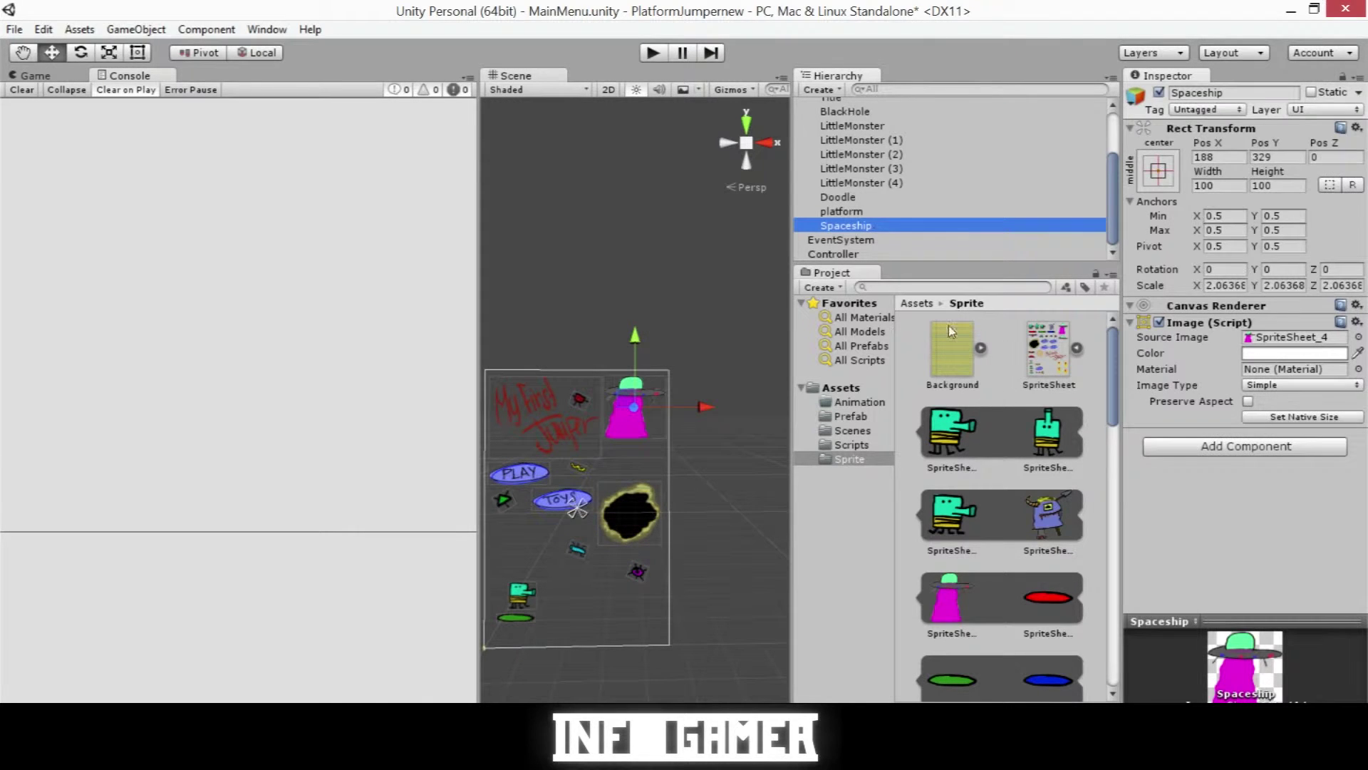
left_click(1217, 445)
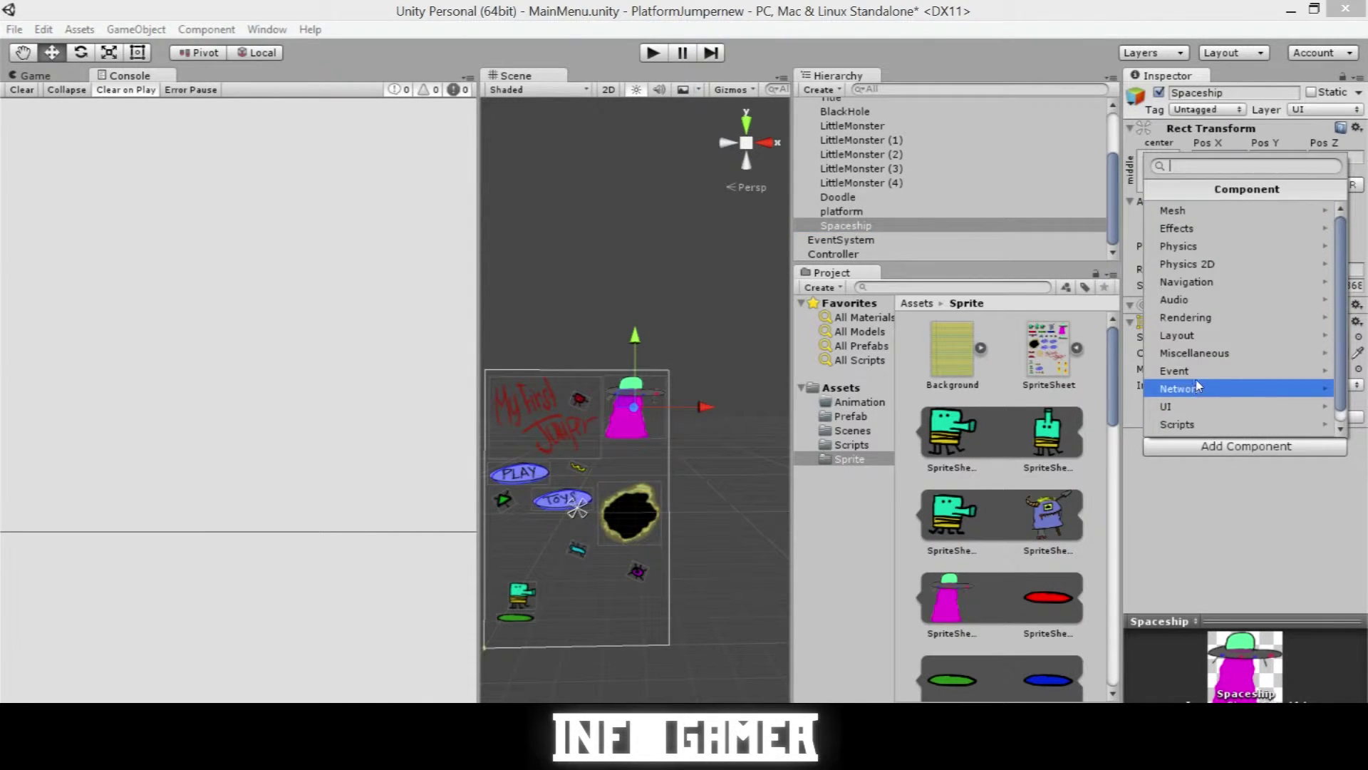
left_click(1198, 353)
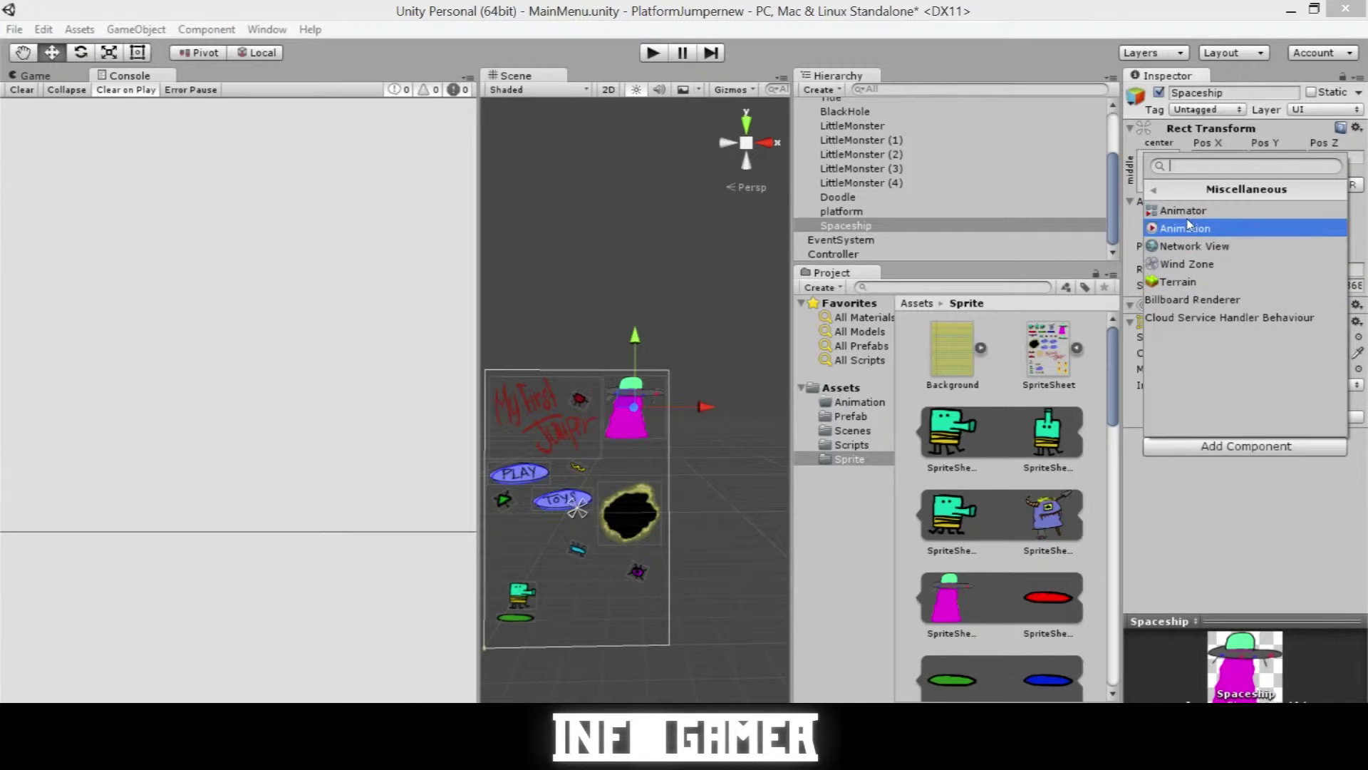
left_click(1186, 226)
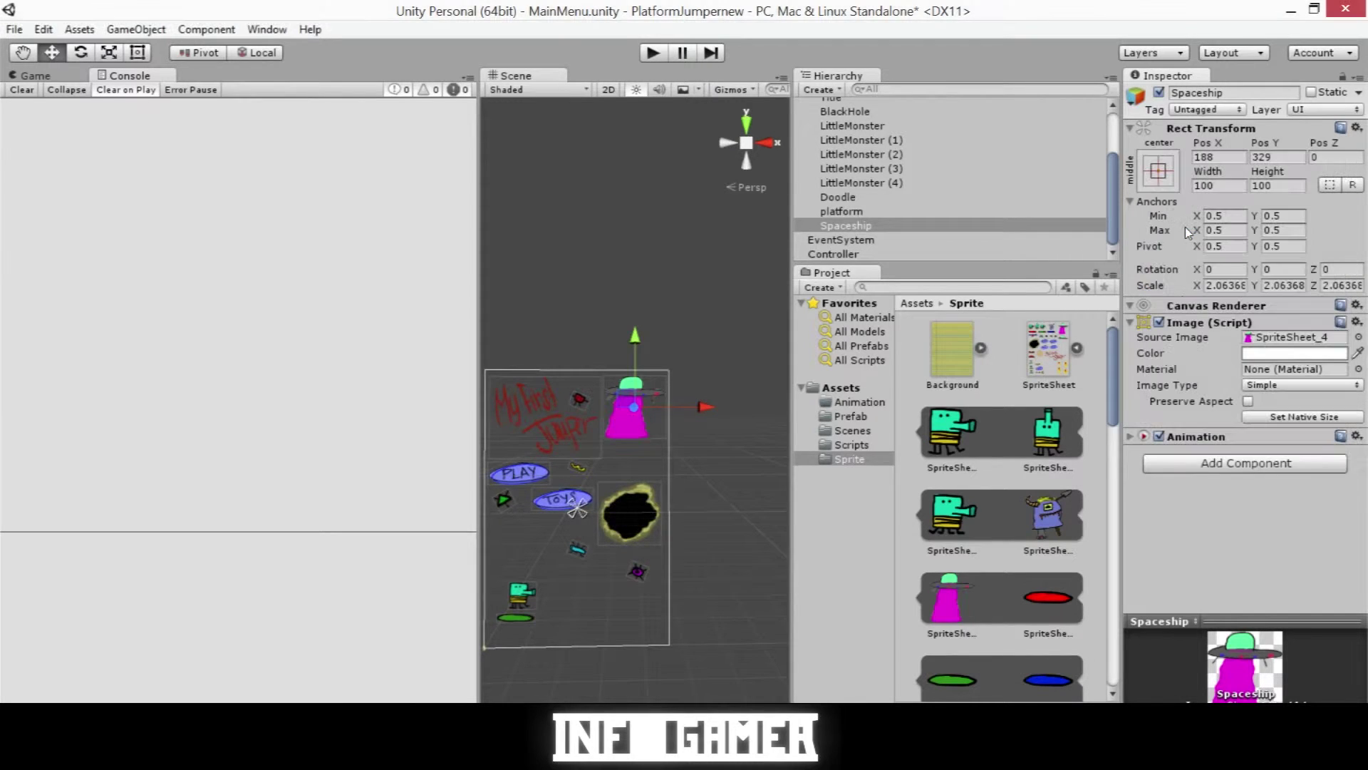
left_click(1129, 437)
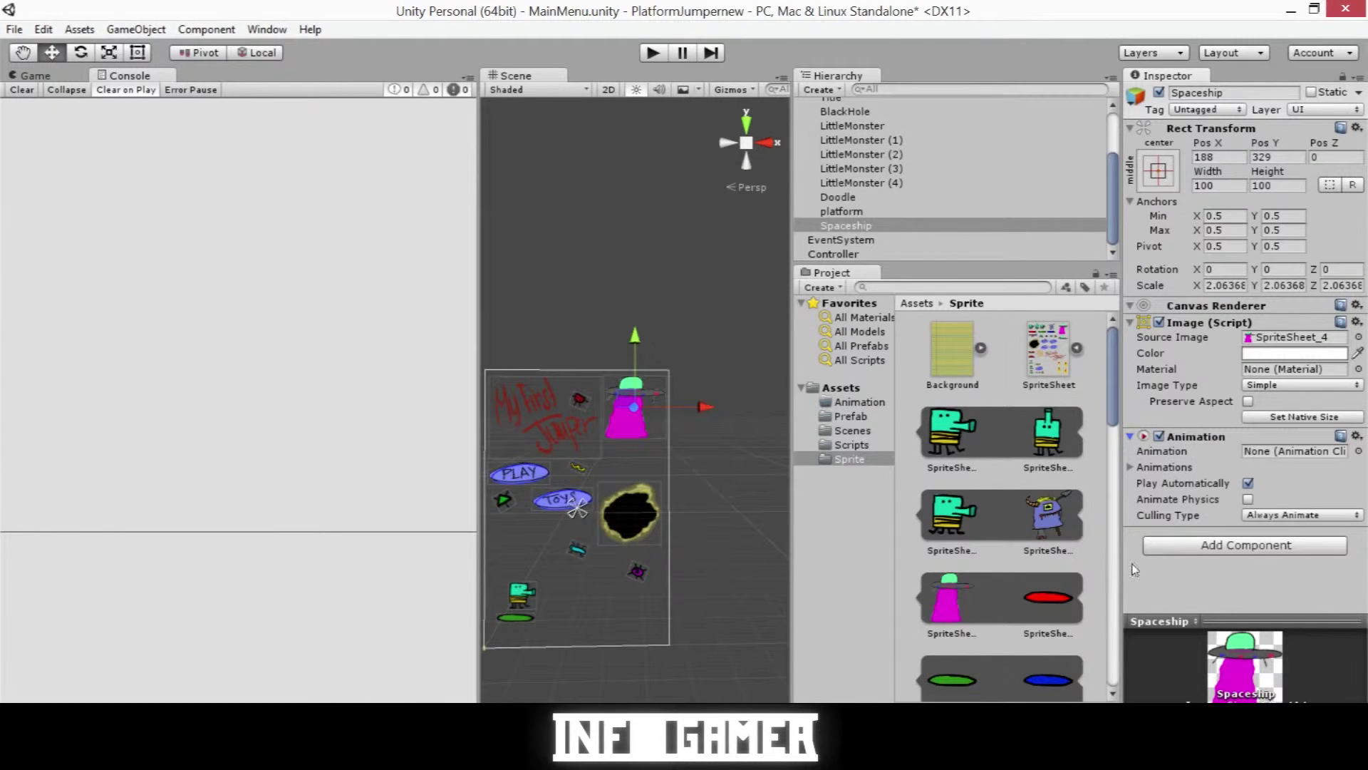
left_click(268, 29)
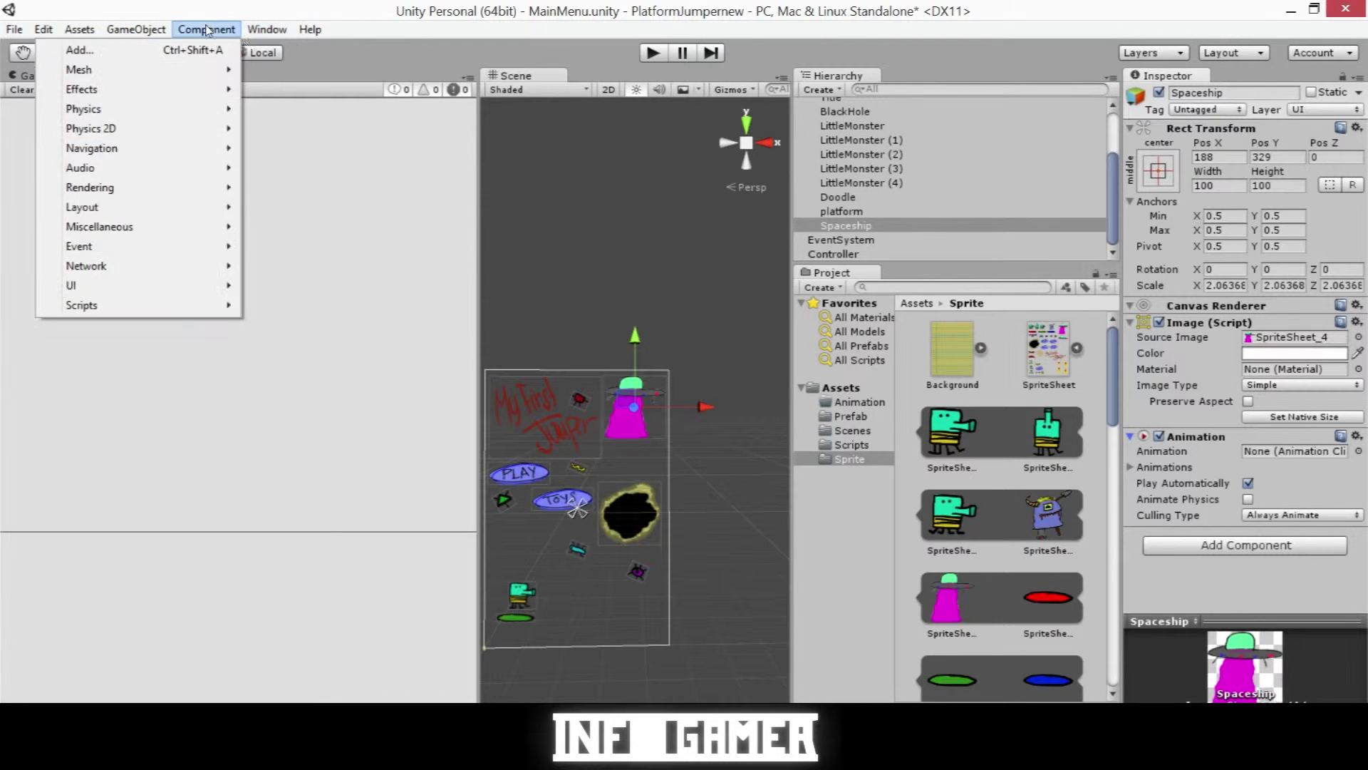
mouse_move(211, 32)
mouse_move(285, 32)
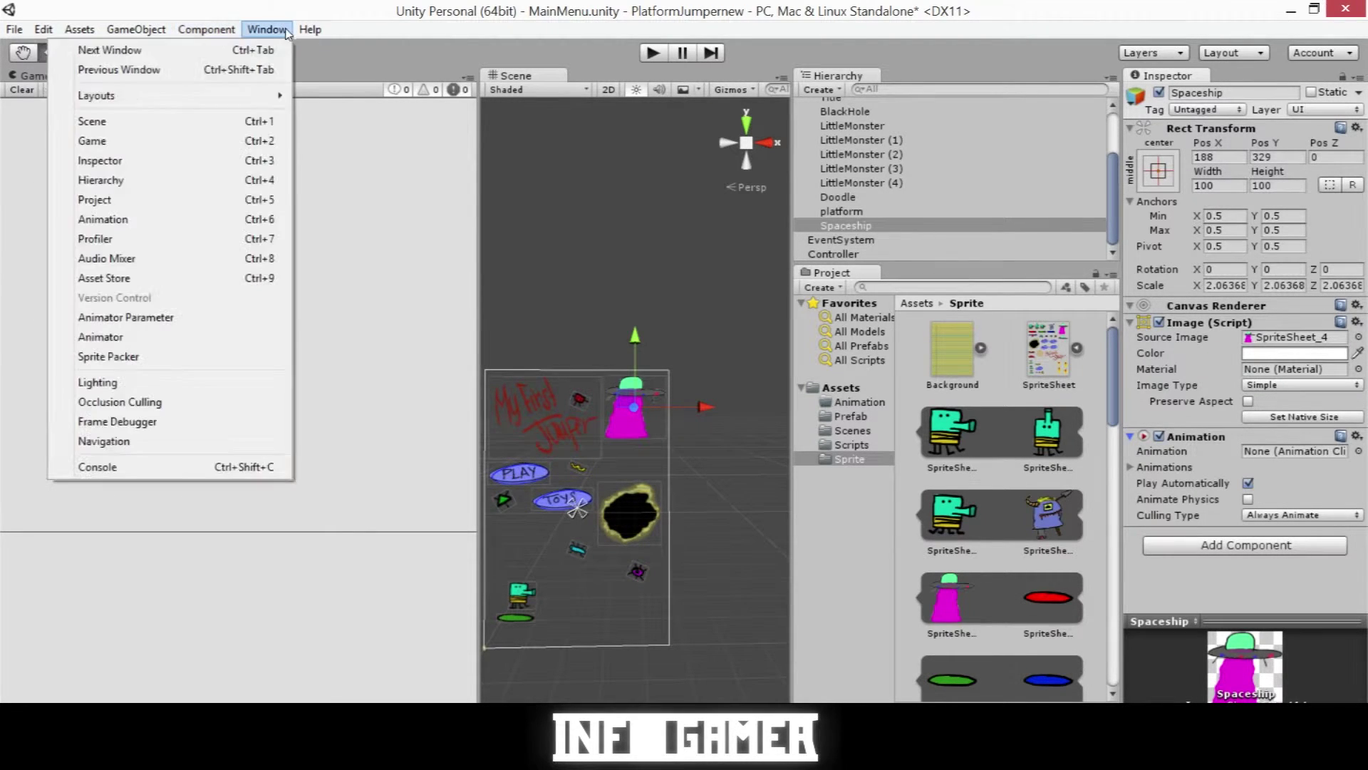
From the Animation window, create a new clip saved as 'SpaceShip'.
left_click(183, 219)
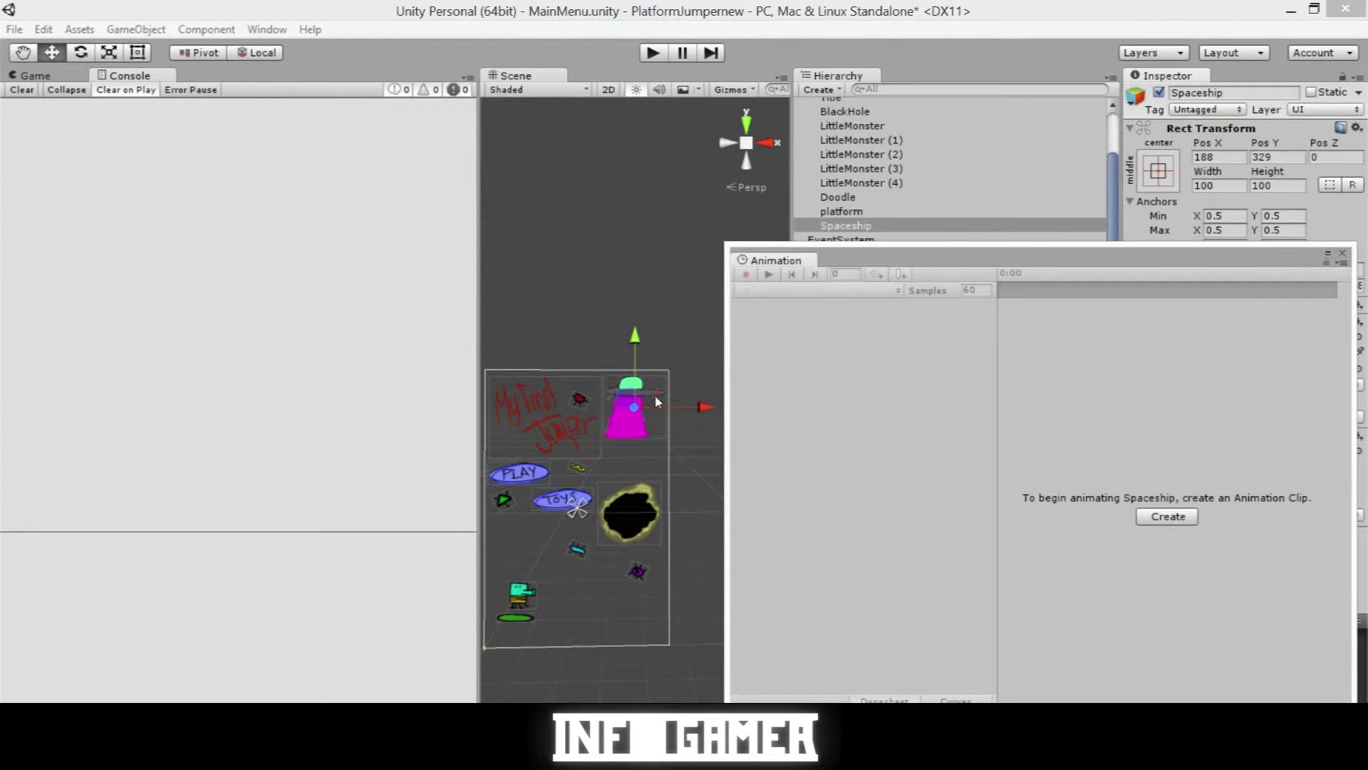
left_click(1183, 518)
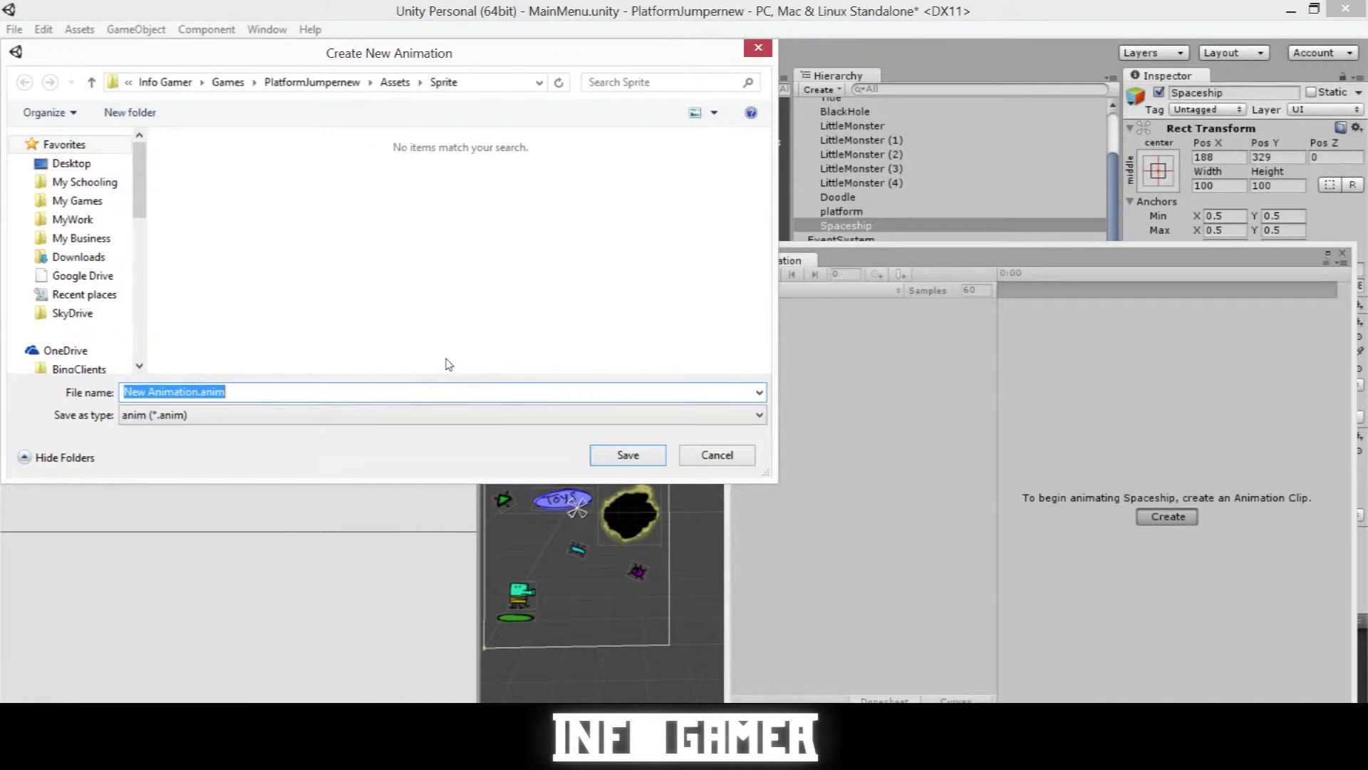
type("Spa")
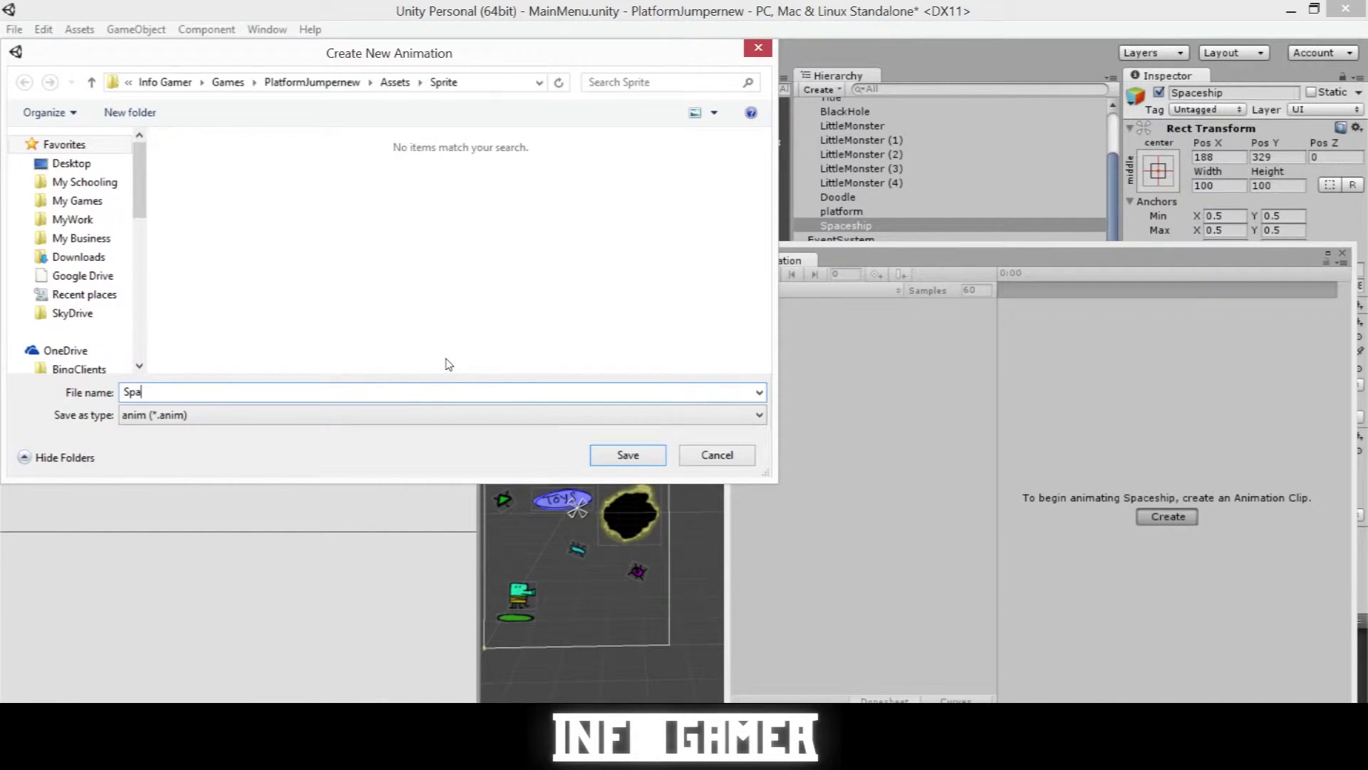
type("ceShip")
key("Return")
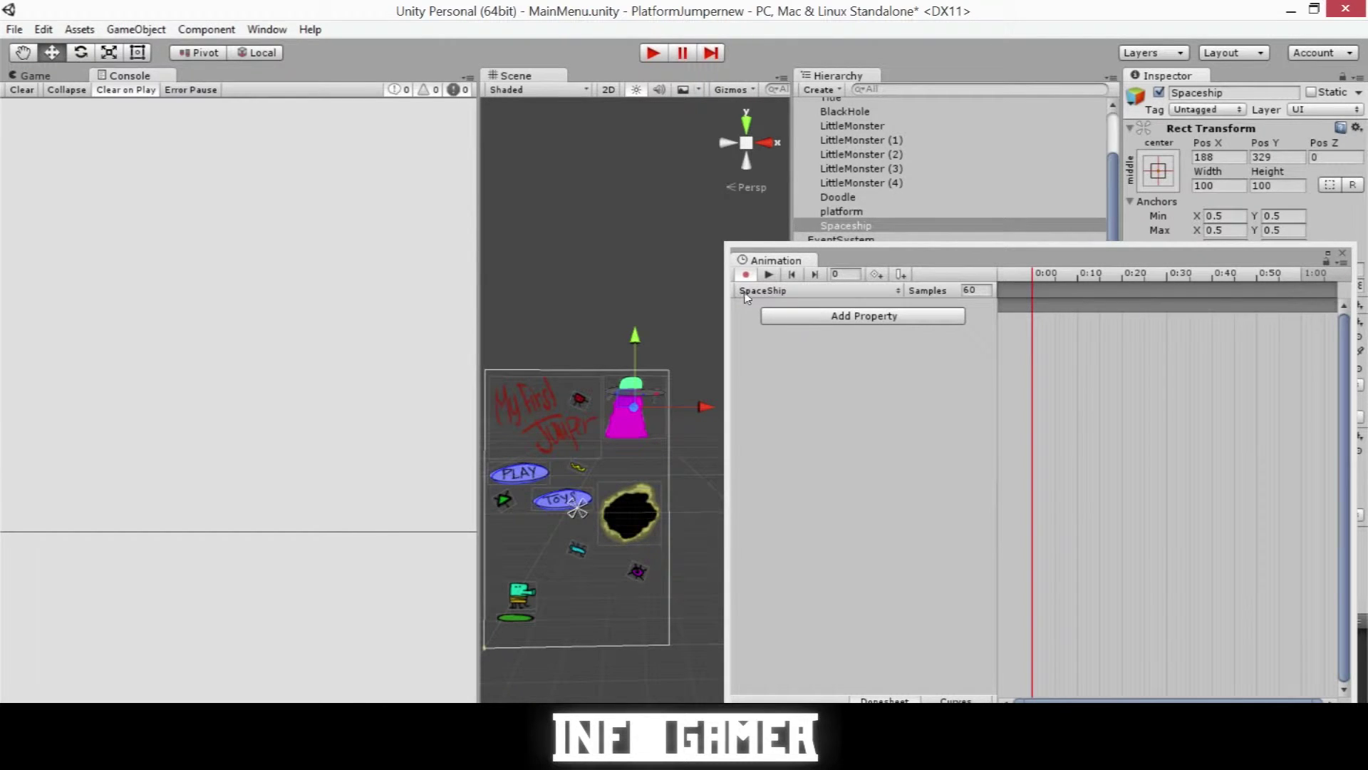
left_click(883, 322)
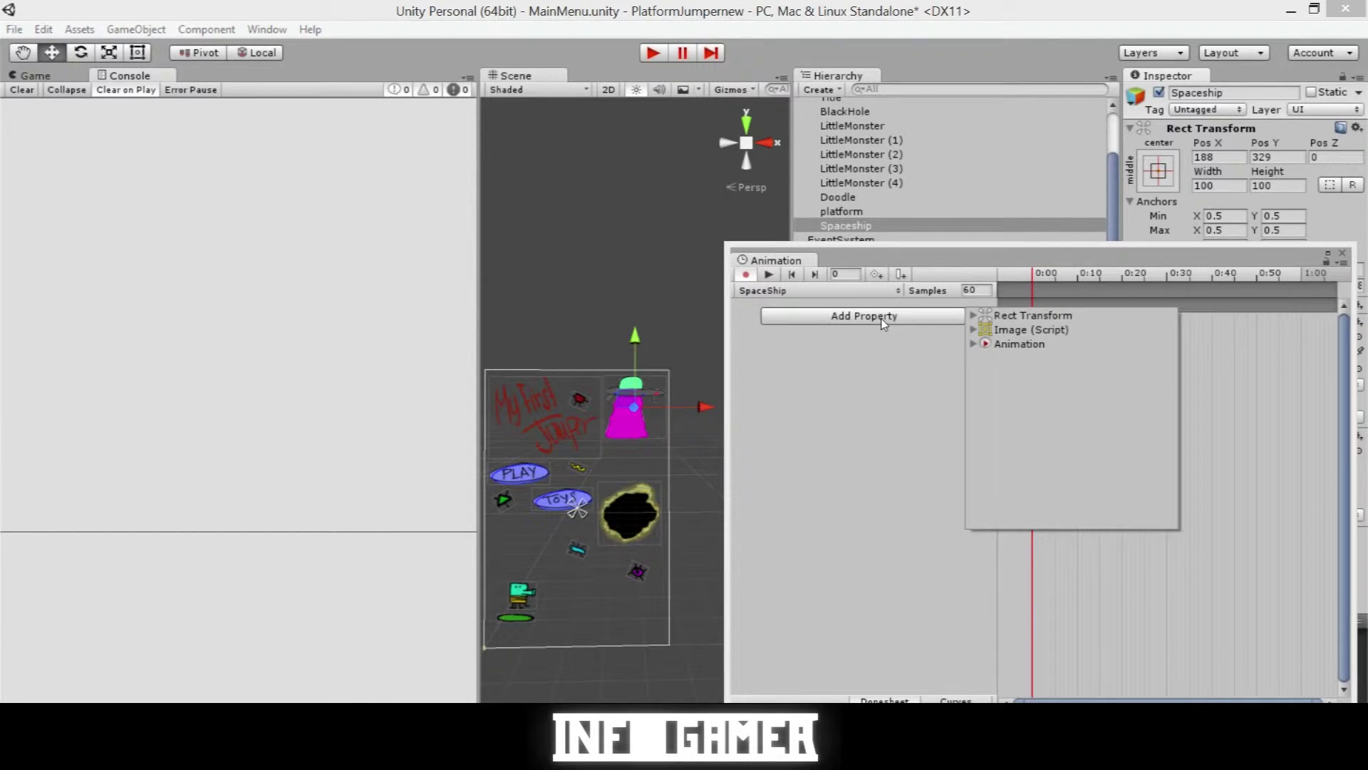
Animate Anchored Position, stretch the clip to 2:00, and key the ship at 138, 270 on frame 40.
left_click(974, 316)
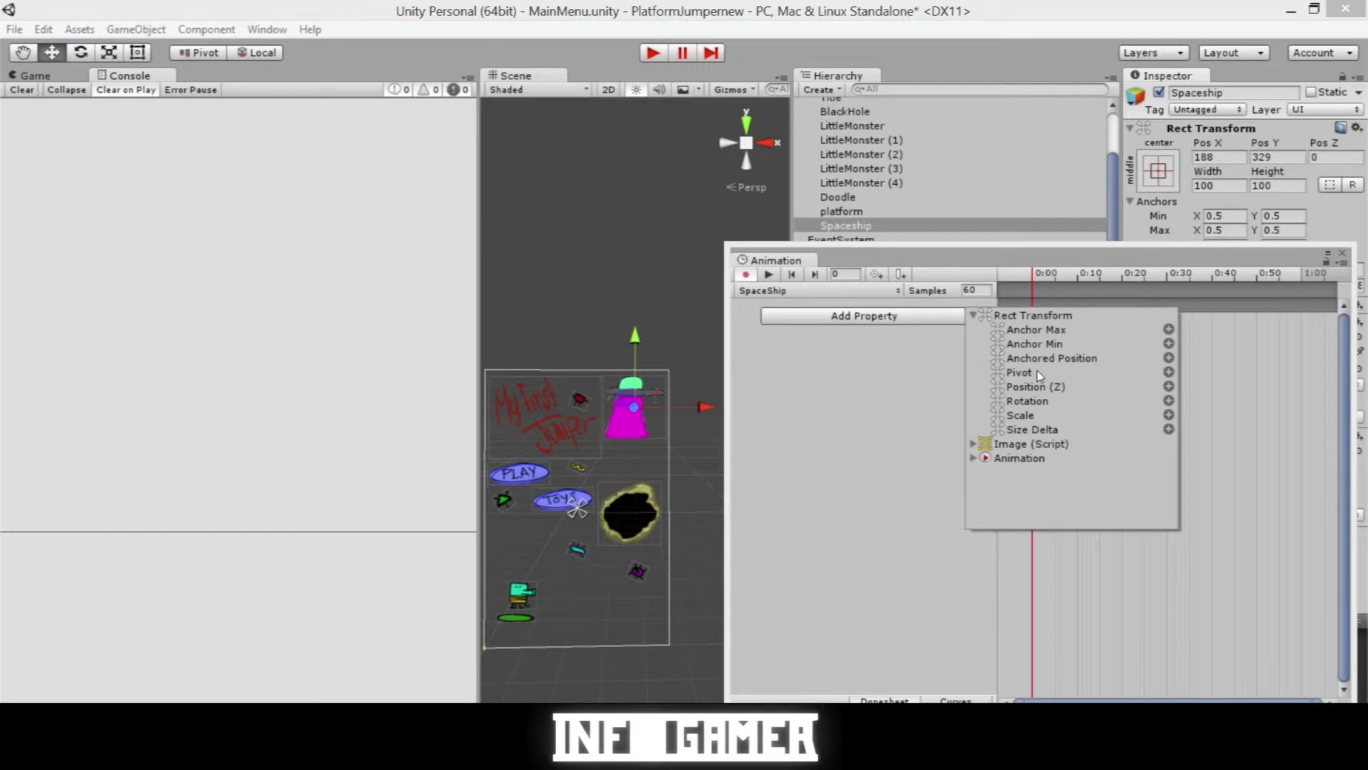
left_click(1170, 359)
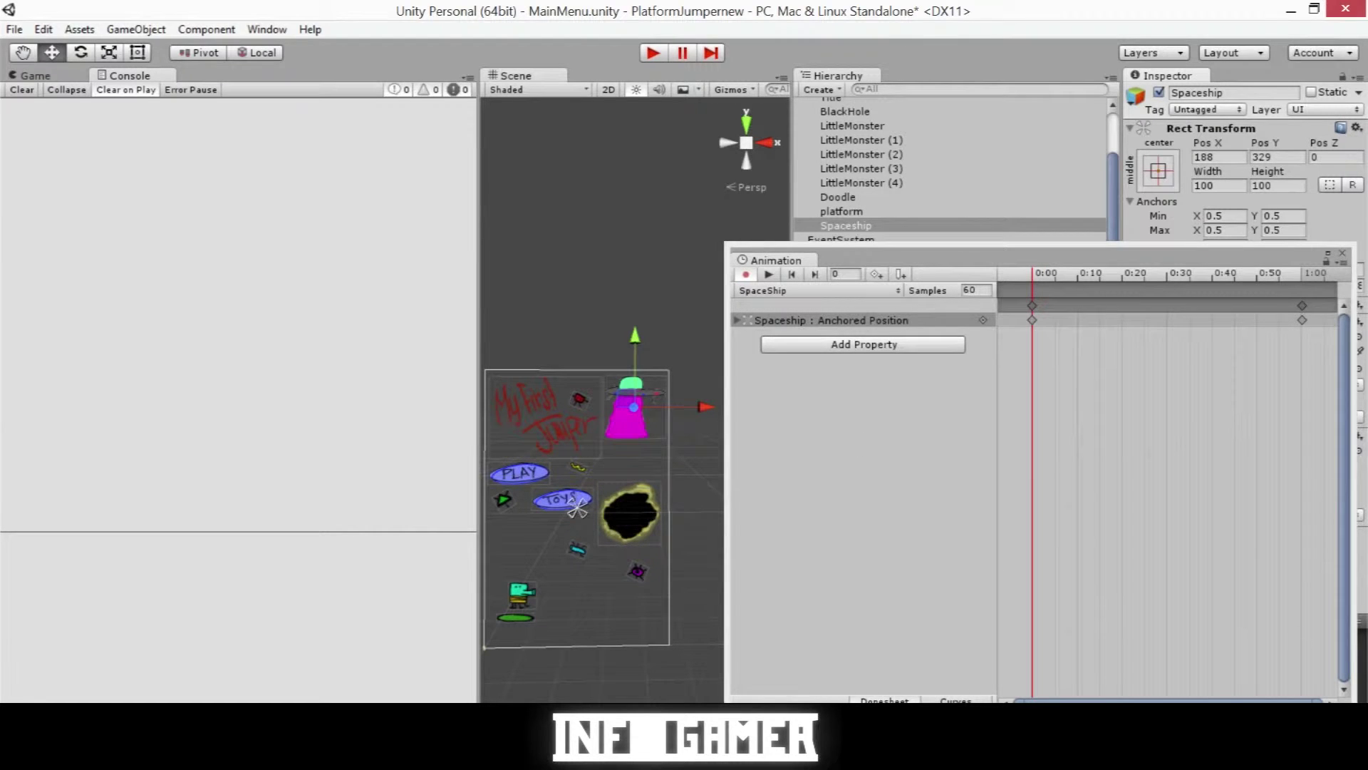
mouse_move(1302, 320)
left_mouse_down()
mouse_move(1340, 690)
mouse_move(1014, 350)
mouse_move(1304, 320)
left_mouse_up()
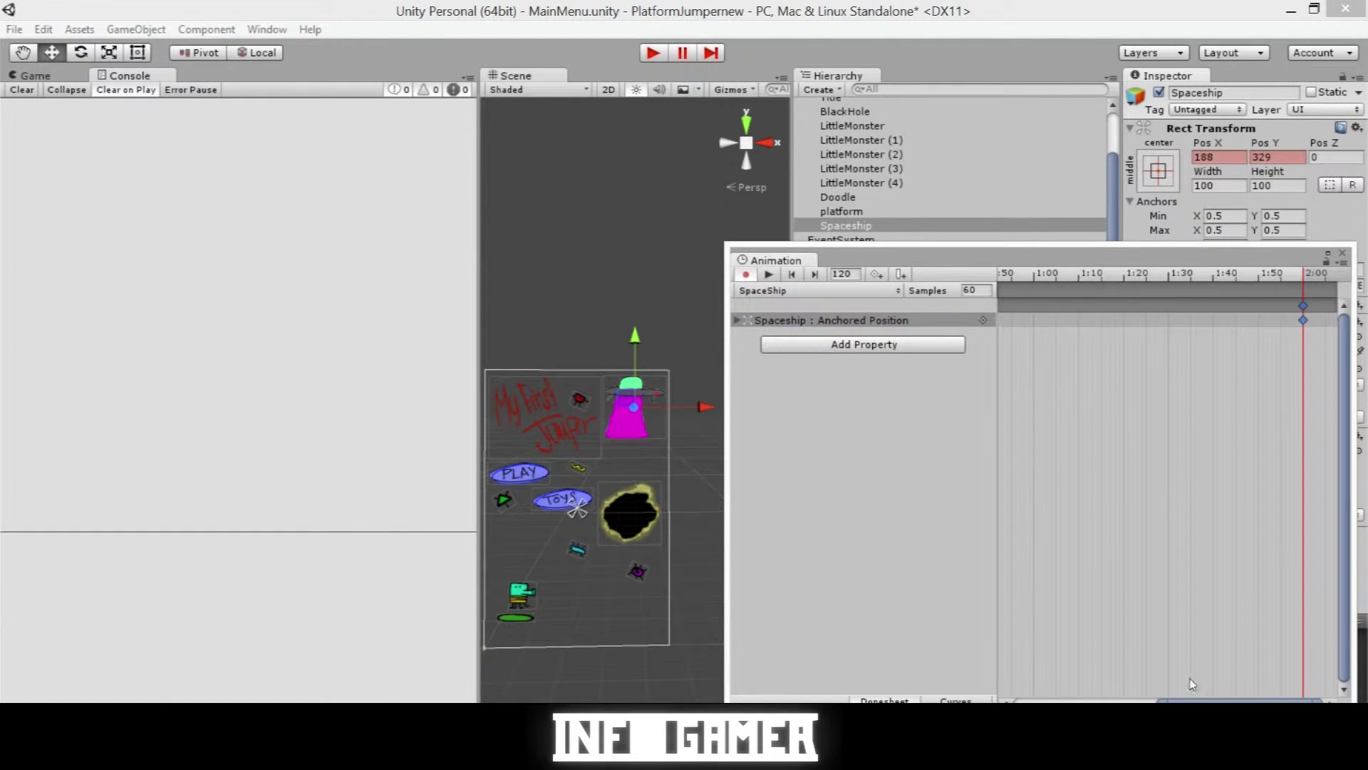
scroll(1304, 428, "down", 3)
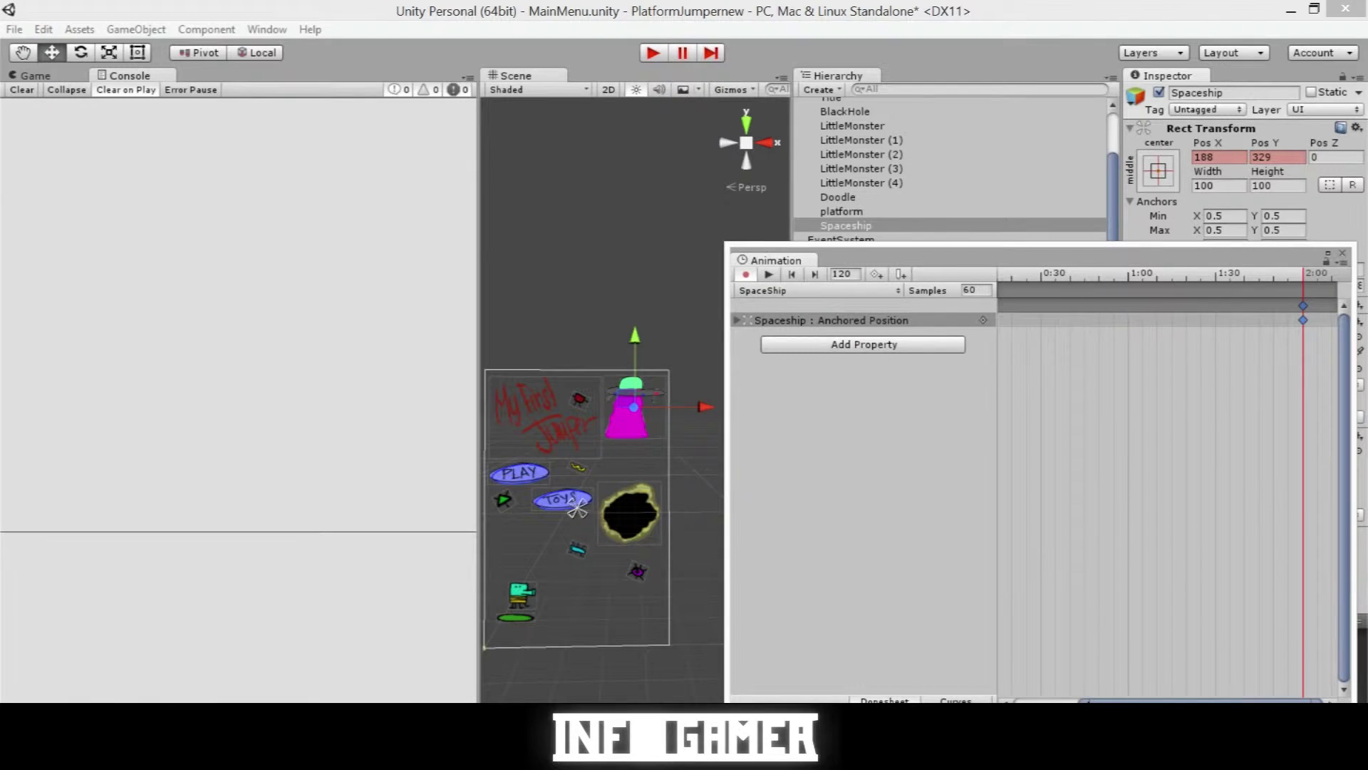
left_click(1076, 276)
left_click_drag(681, 401, 695, 426)
key("ctrl+2")
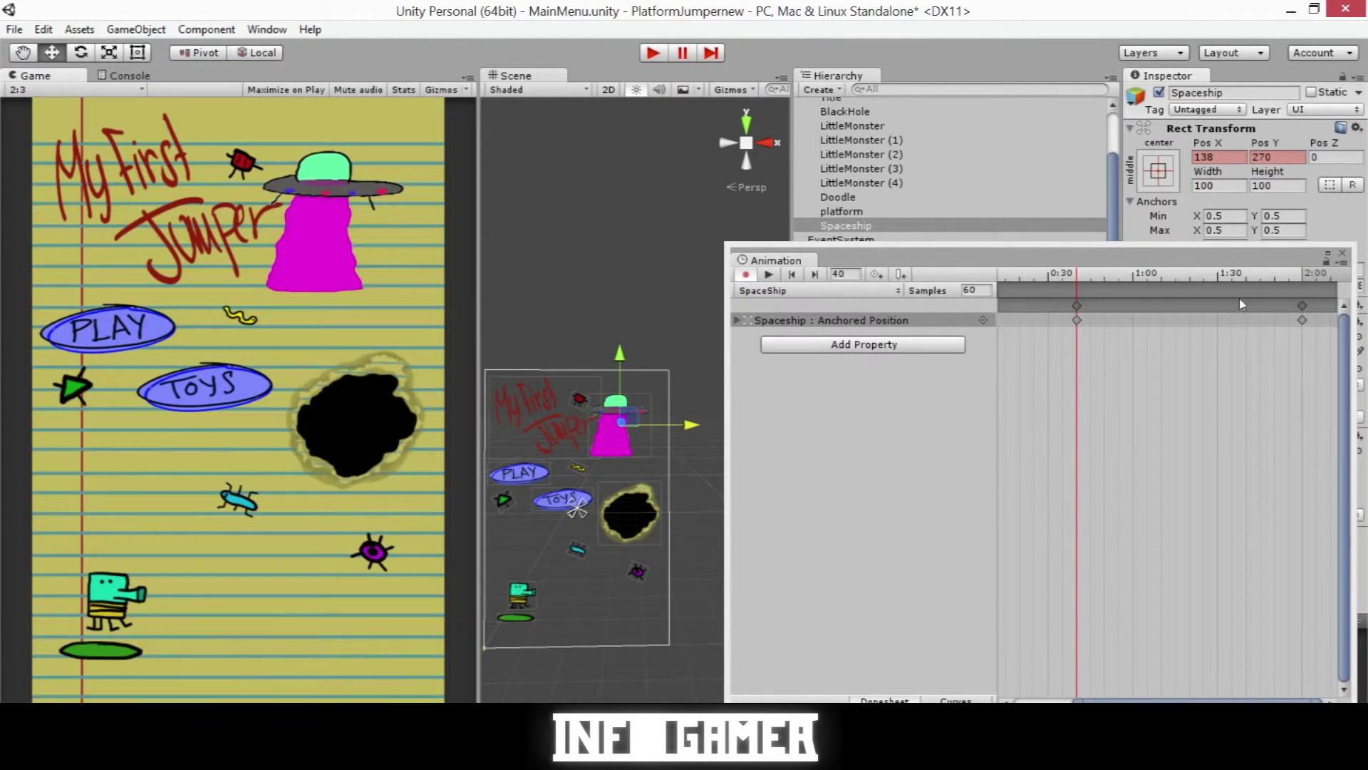
Key the ship at 177, 262 on frame 80, preview the loop, and close the Animation window.
left_click(1190, 275)
left_click_drag(625, 362, 624, 363)
left_click_drag(693, 427, 701, 427)
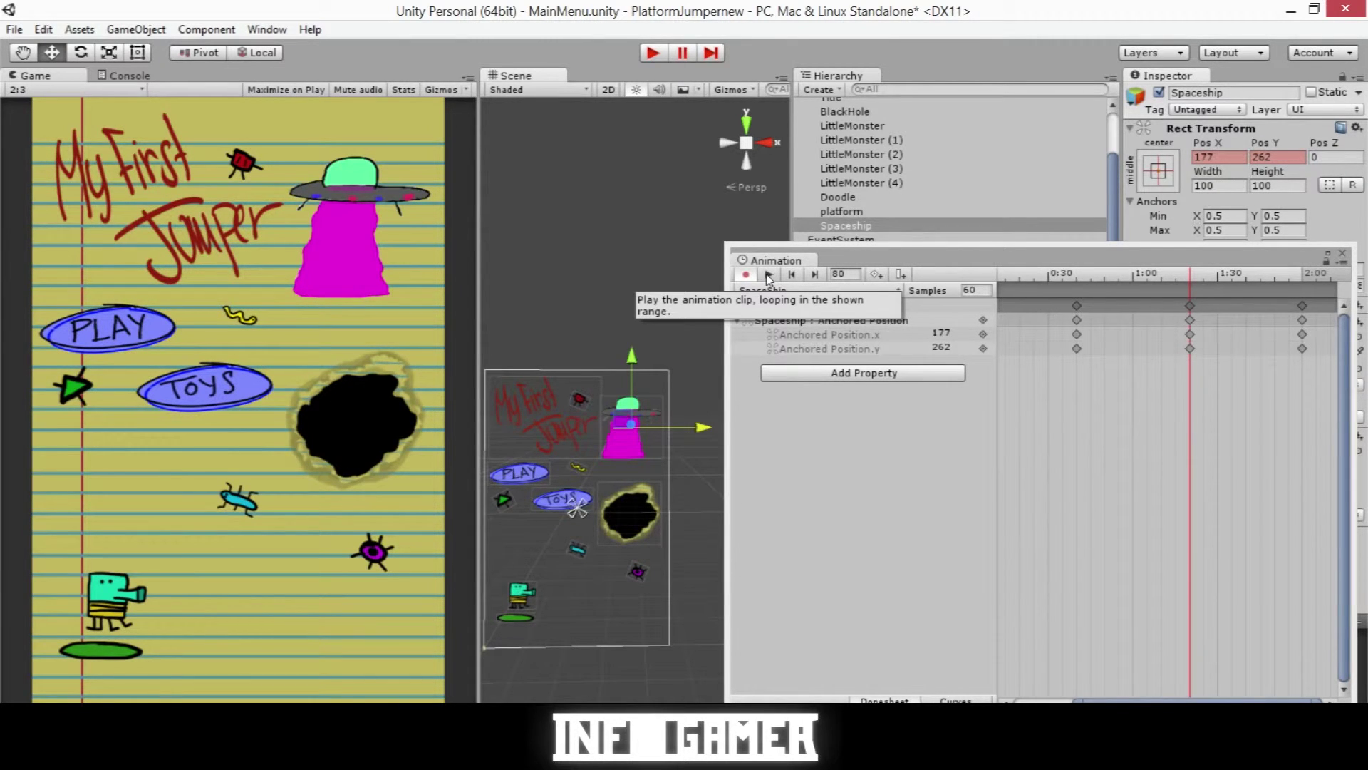
left_click(769, 276)
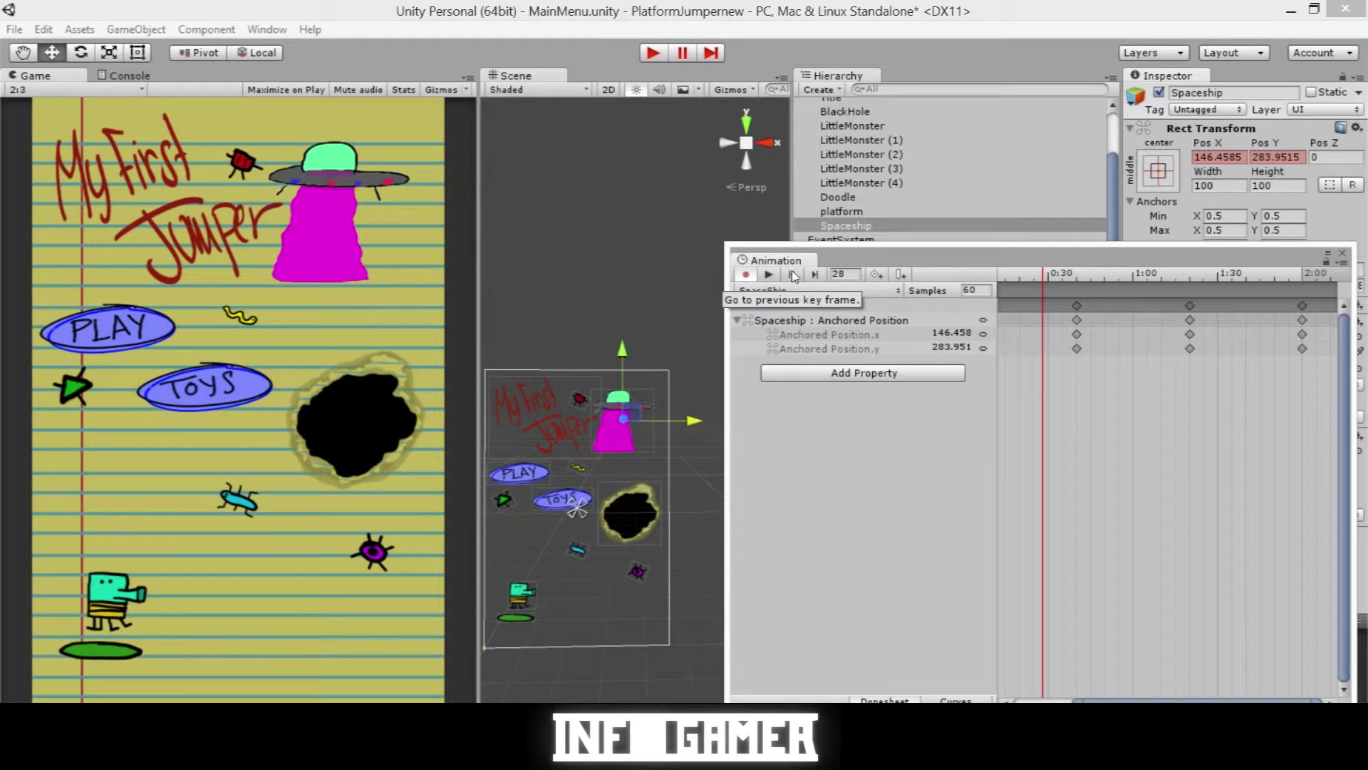
left_click(1343, 253)
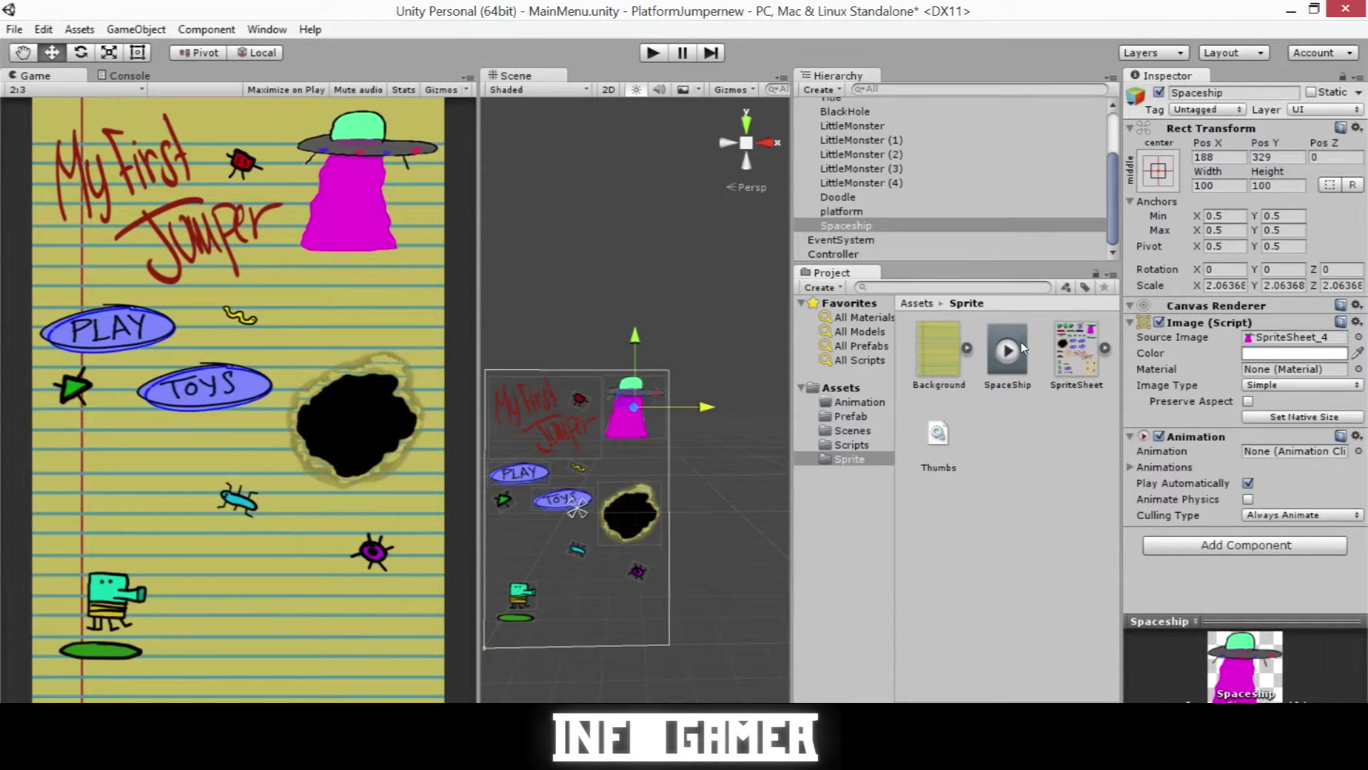
Move the SpaceShip clip into the Animation folder and set its Wrap Mode to Loop.
left_click(1008, 354)
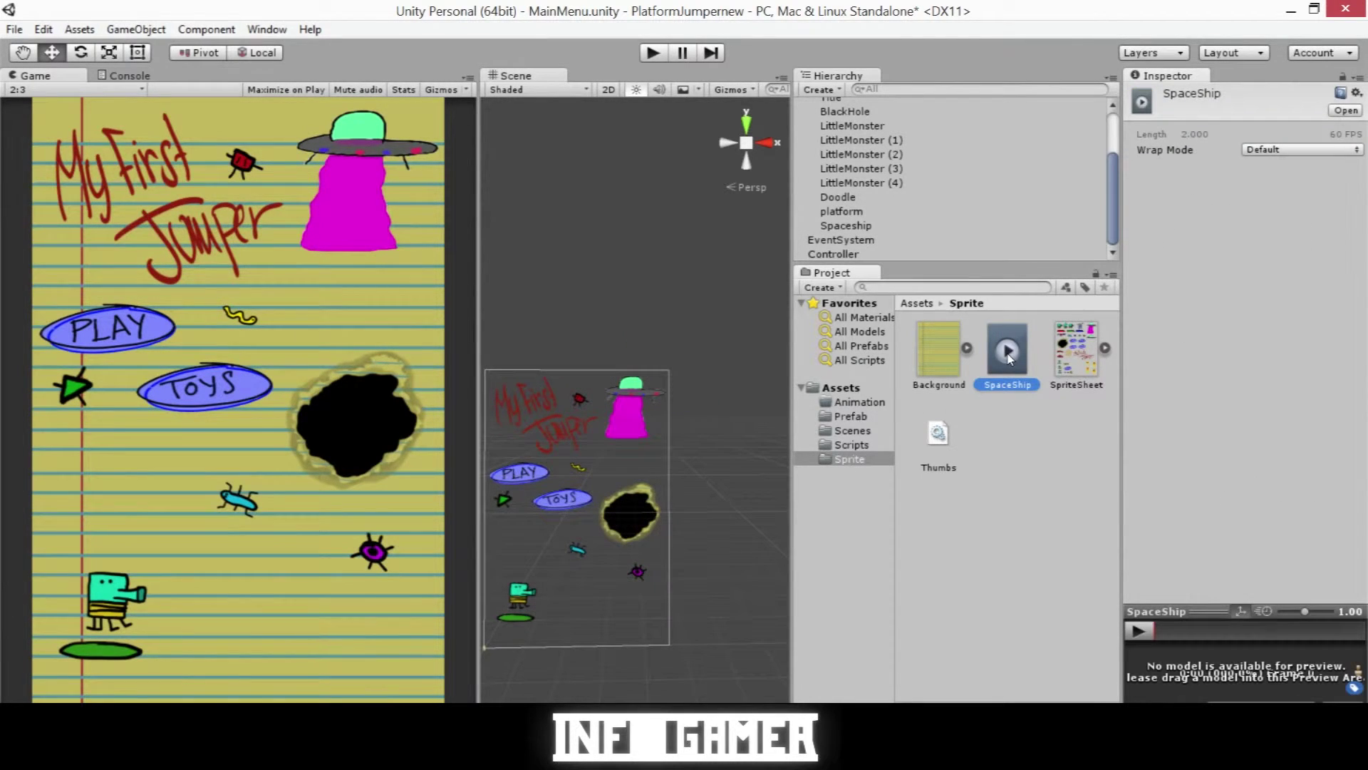
left_click_drag(1009, 356, 861, 409)
left_click(860, 404)
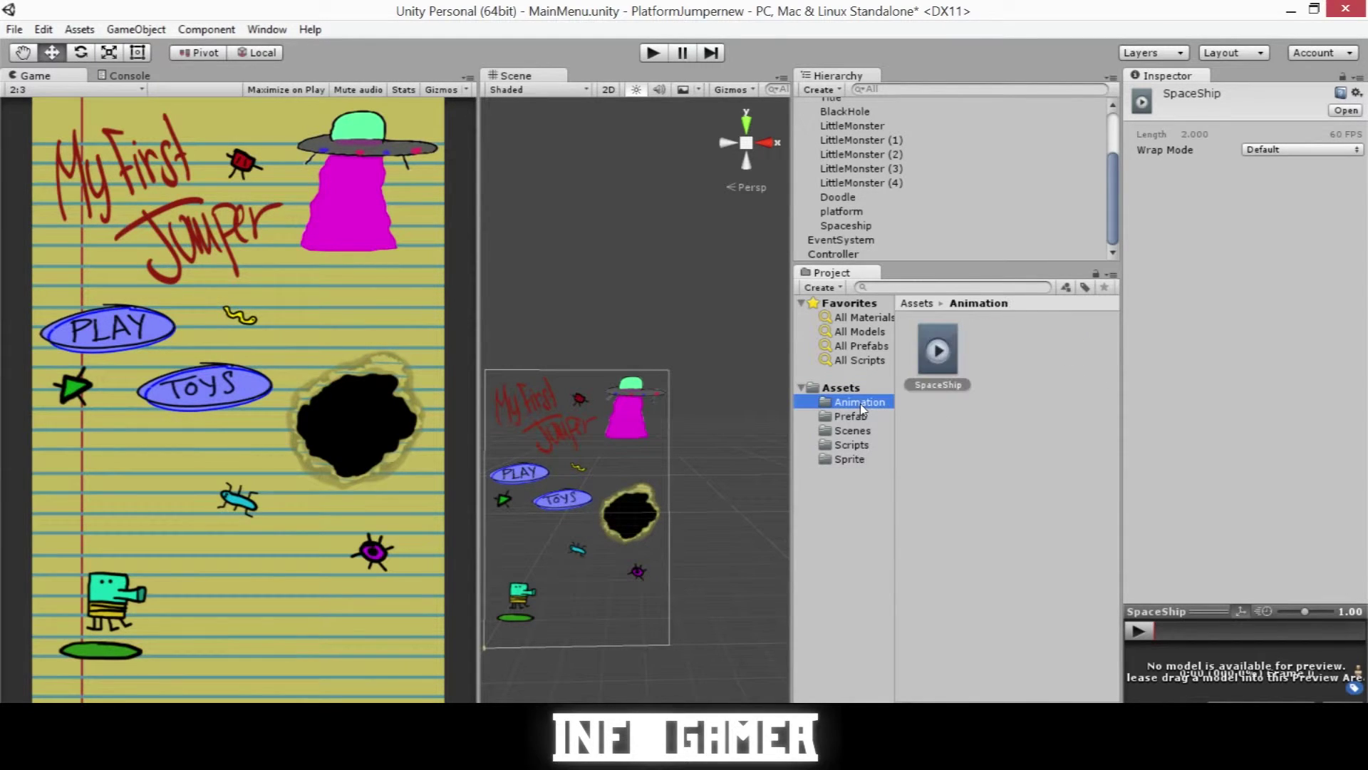
left_click(945, 359)
left_click(1316, 149)
left_click(1265, 208)
Assign the SpaceShip clip to the Spaceship object's Animation component.
left_click(865, 226)
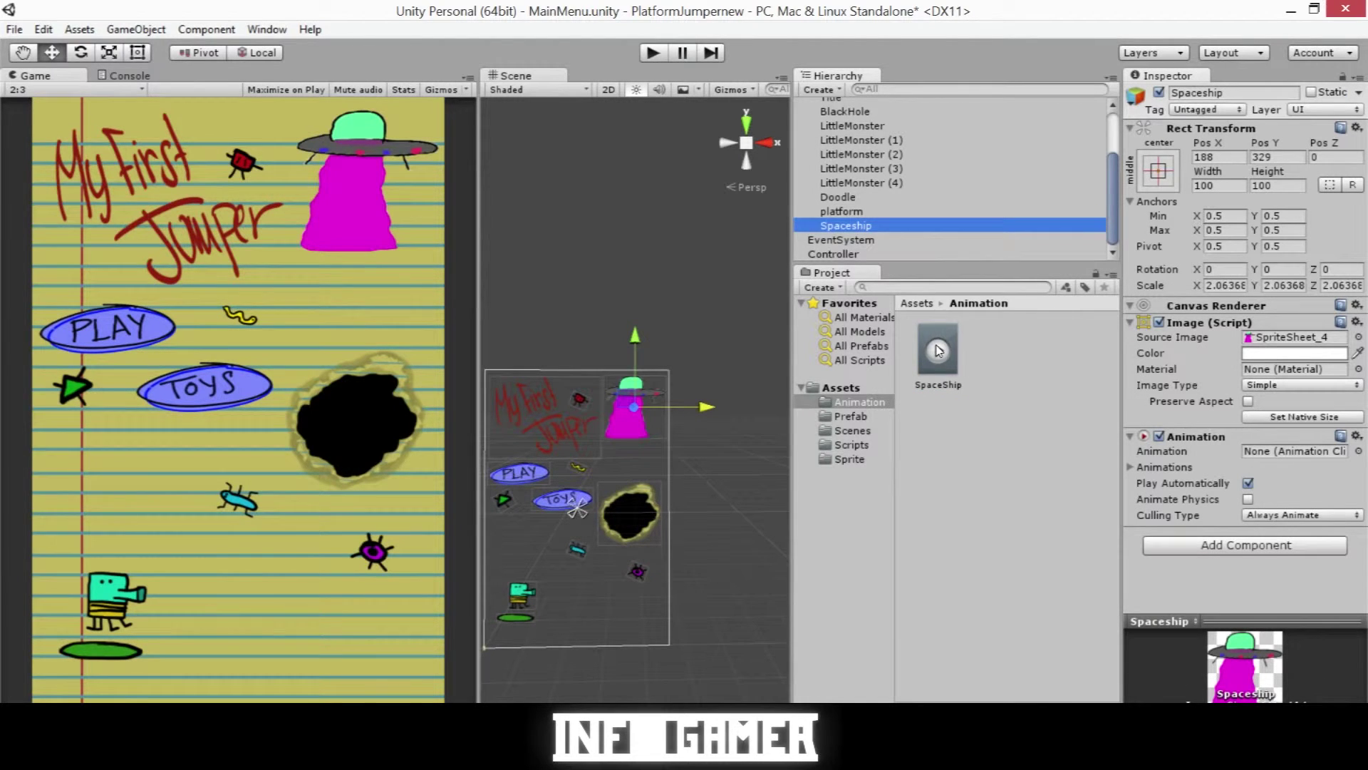
left_click_drag(937, 349, 1256, 457)
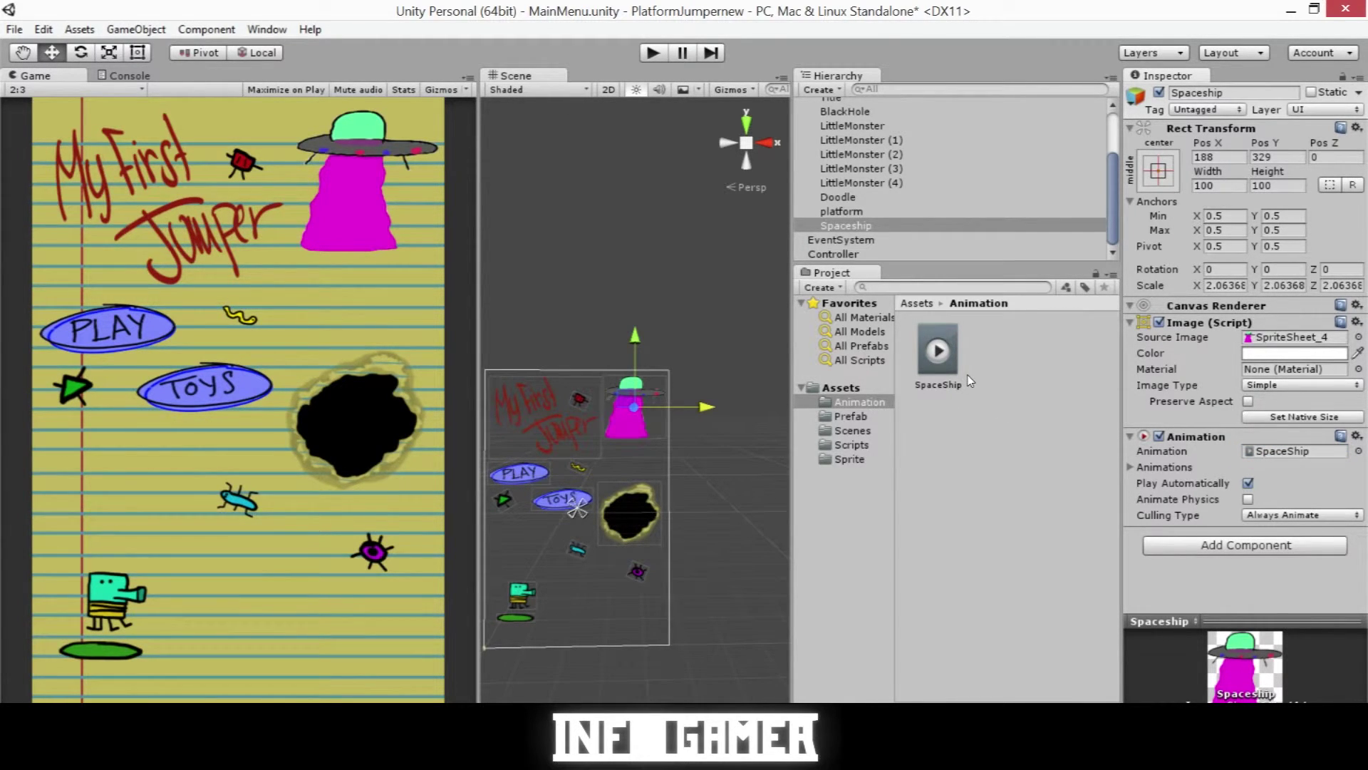
left_click(848, 444)
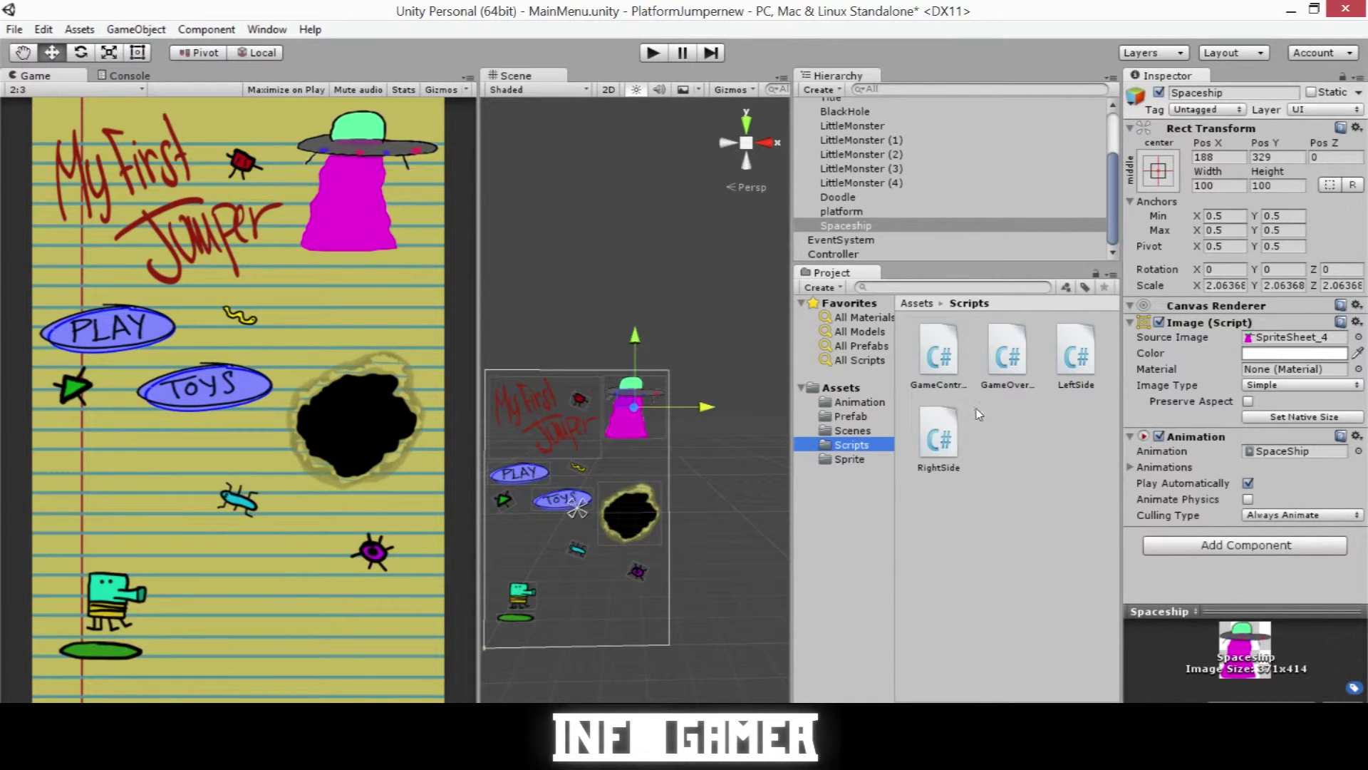
Create a C# script named MainMenu in Scripts and open it in MonoDevelop.
left_click(840, 287)
left_click(856, 308)
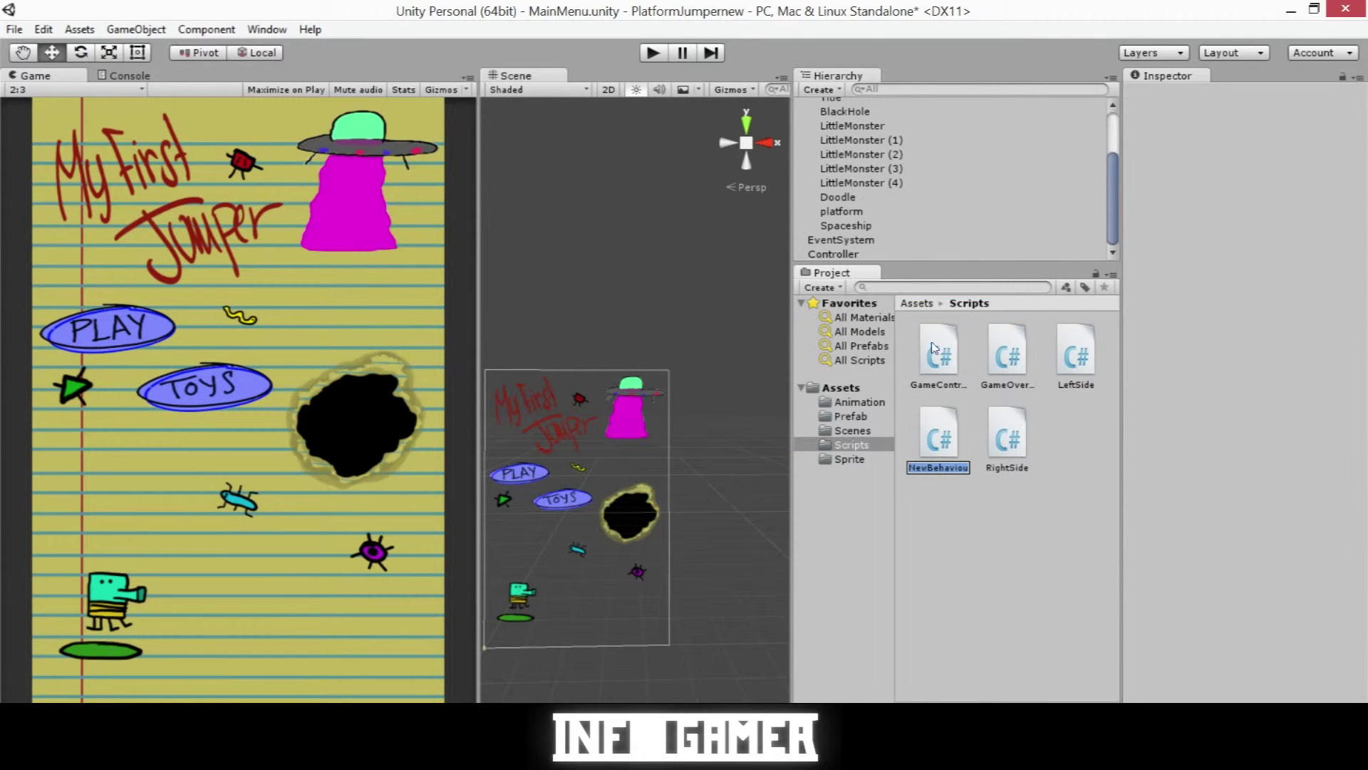
type("MainMenu")
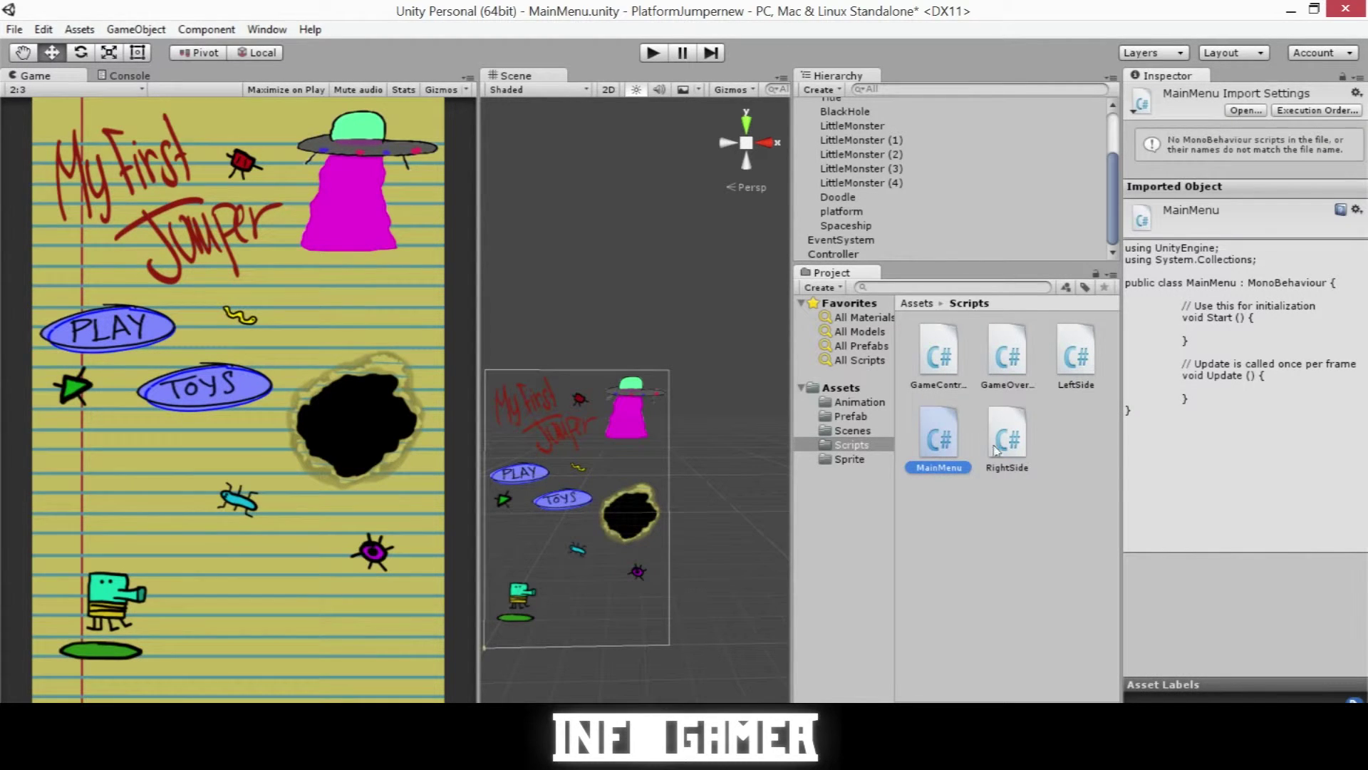
double_click(940, 439)
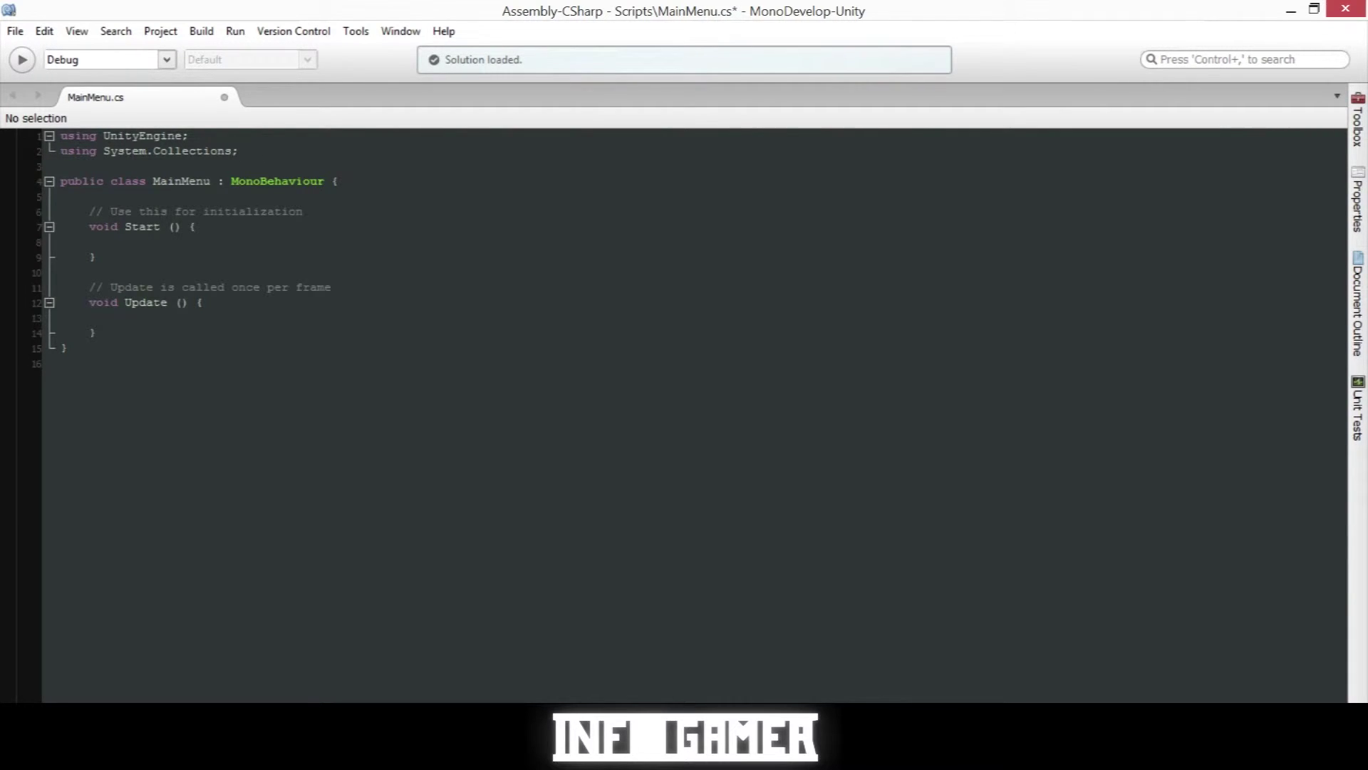
Add 'using UnityEngine.UI;' and open a blank line inside the MainMenu class.
key("Return")
type("usin")
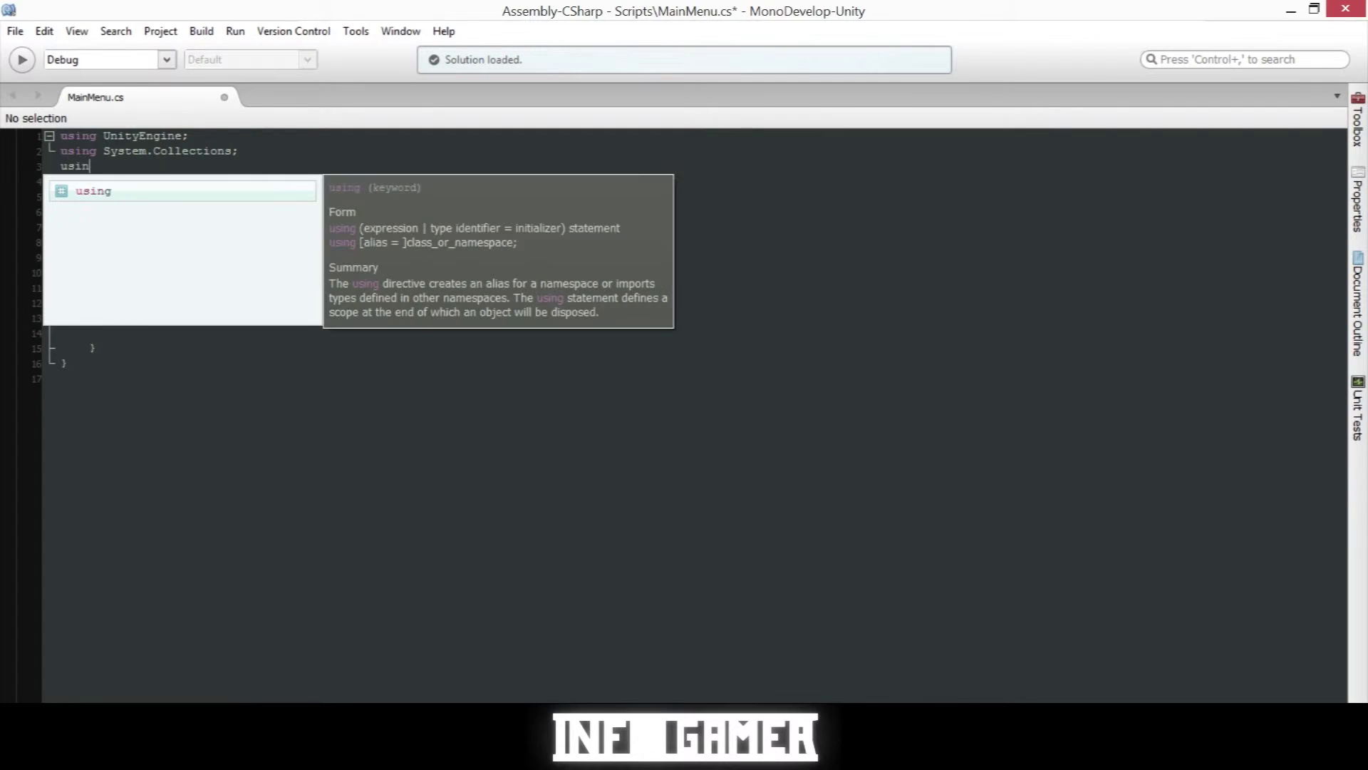
type("g uni")
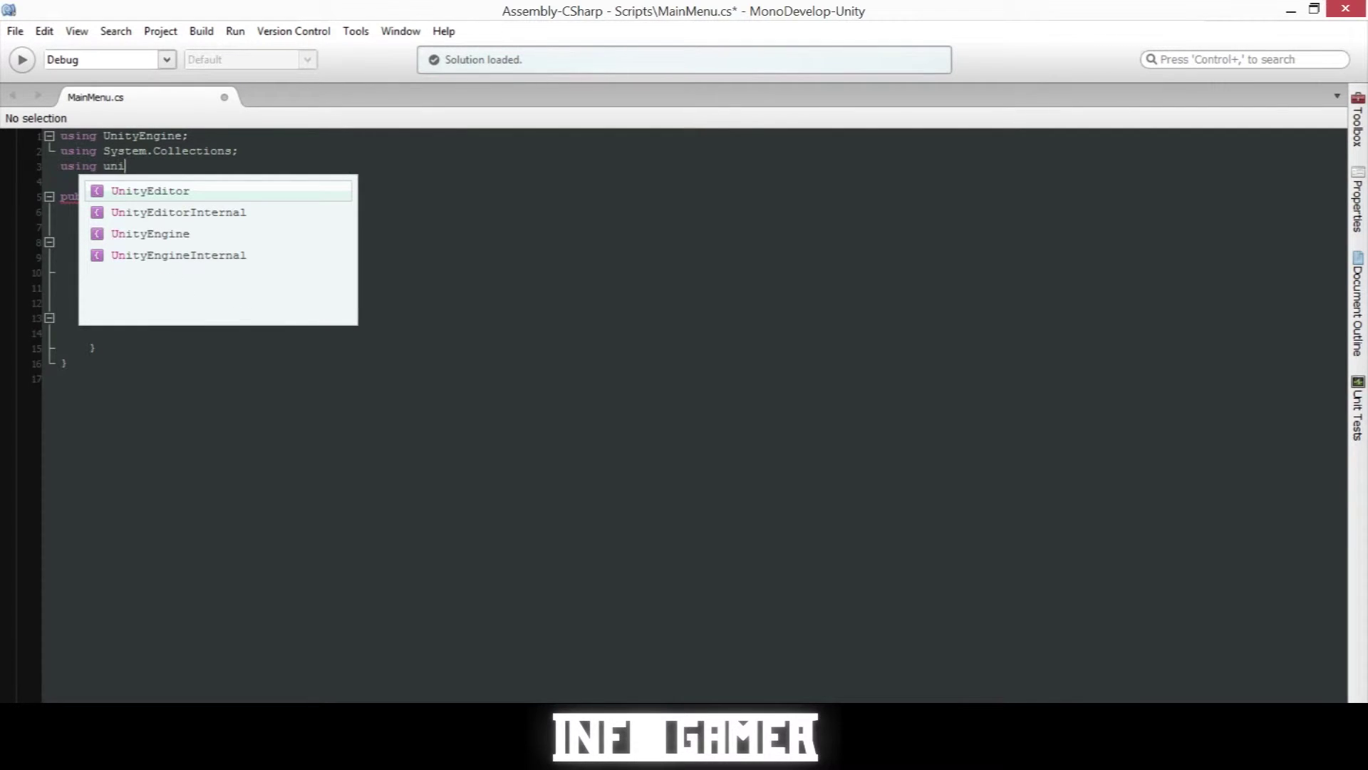
type("tye.ui")
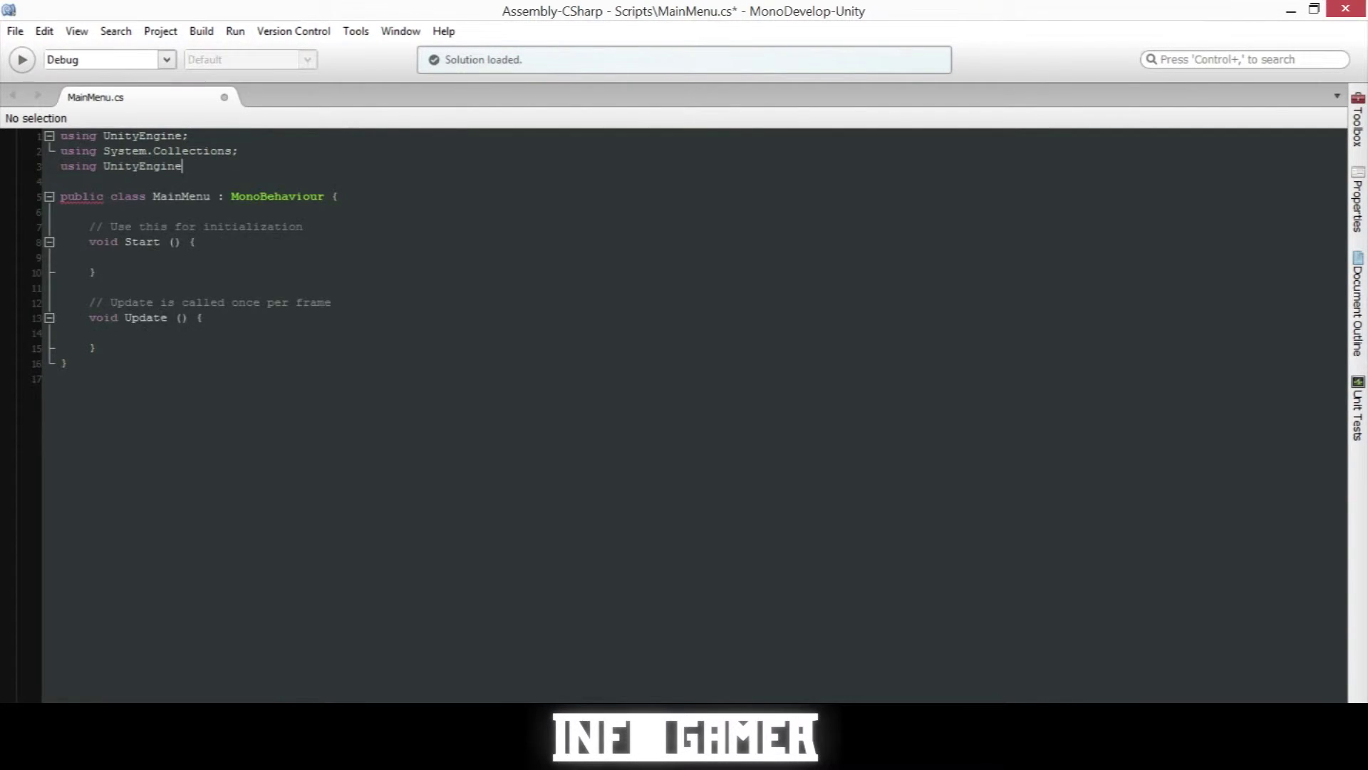
key("Return")
left_click(359, 195)
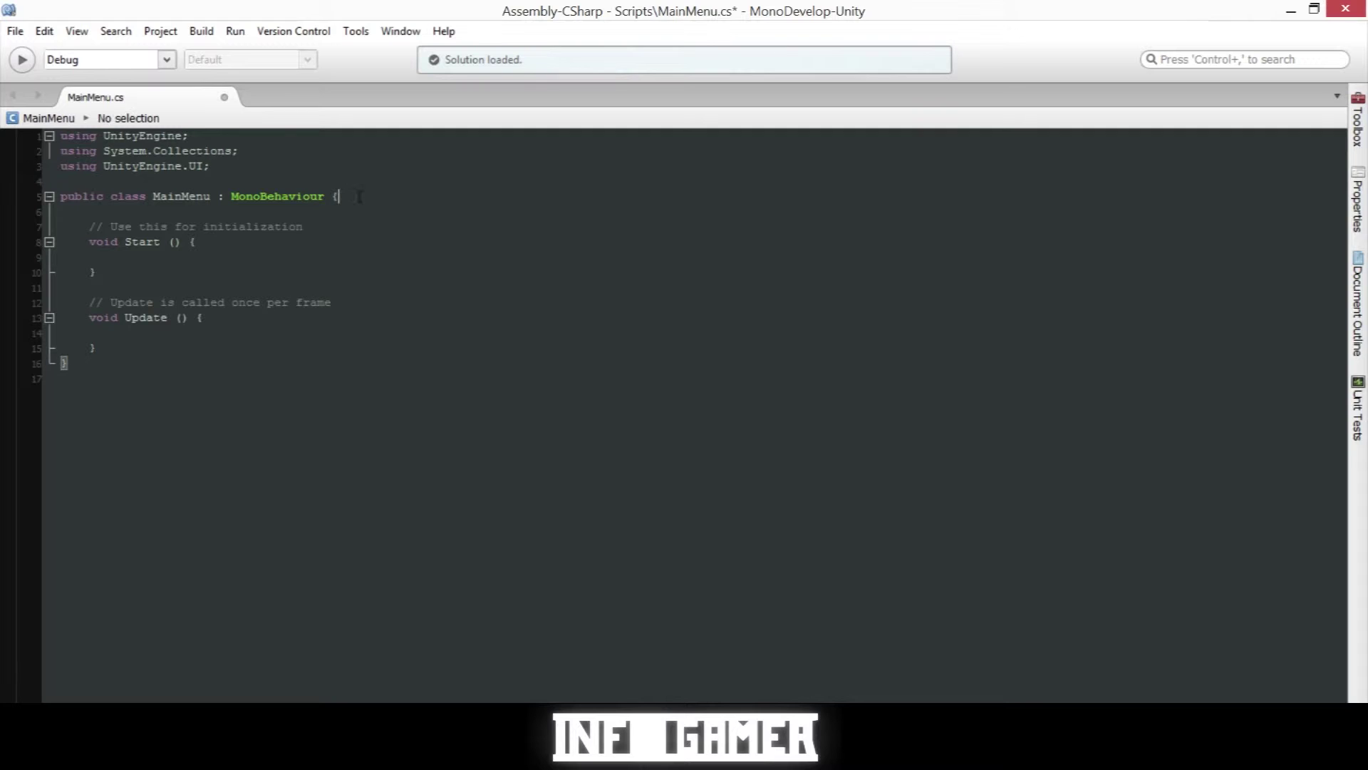
key("Return")
key("Return")
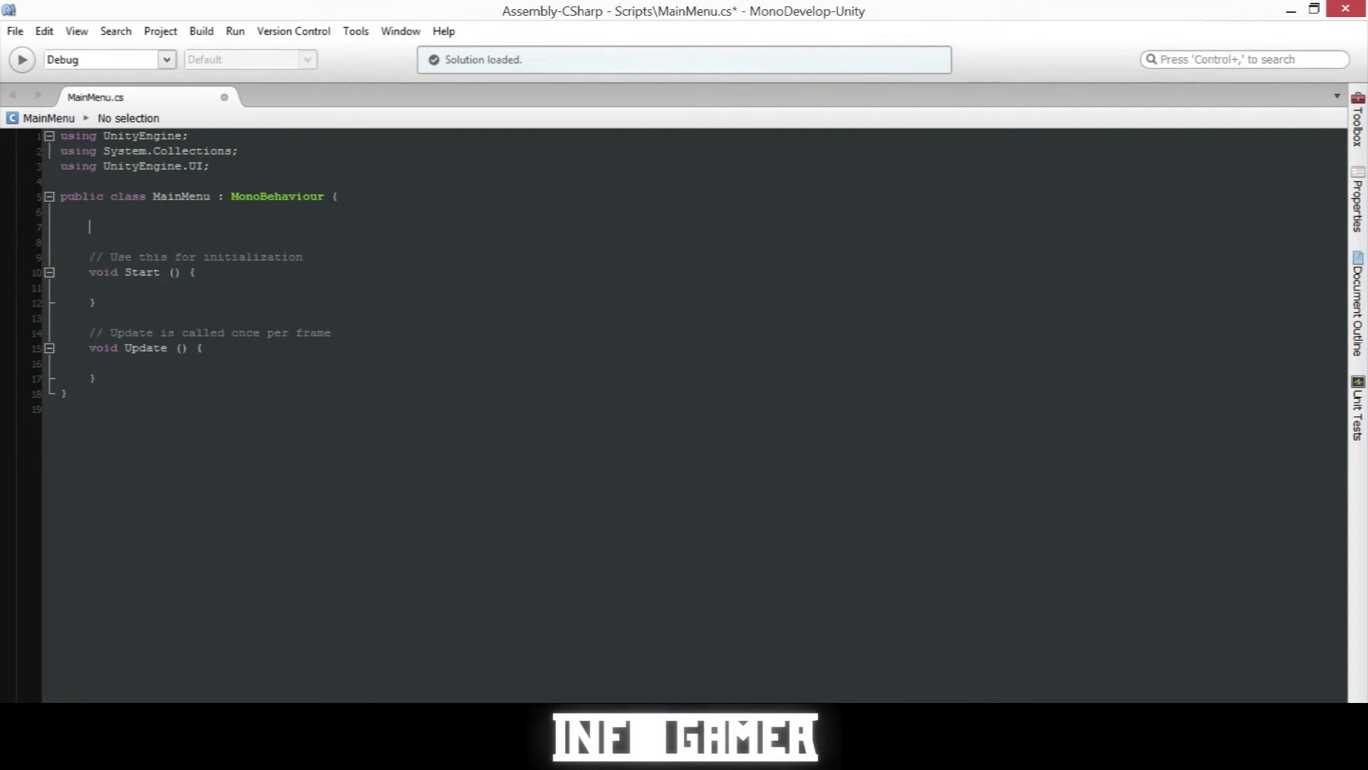
Declare public fields Image spaceShip, int whichSprite = 0 and Sprite[] spaceShipSprite.
type("public Image SpaceShip")
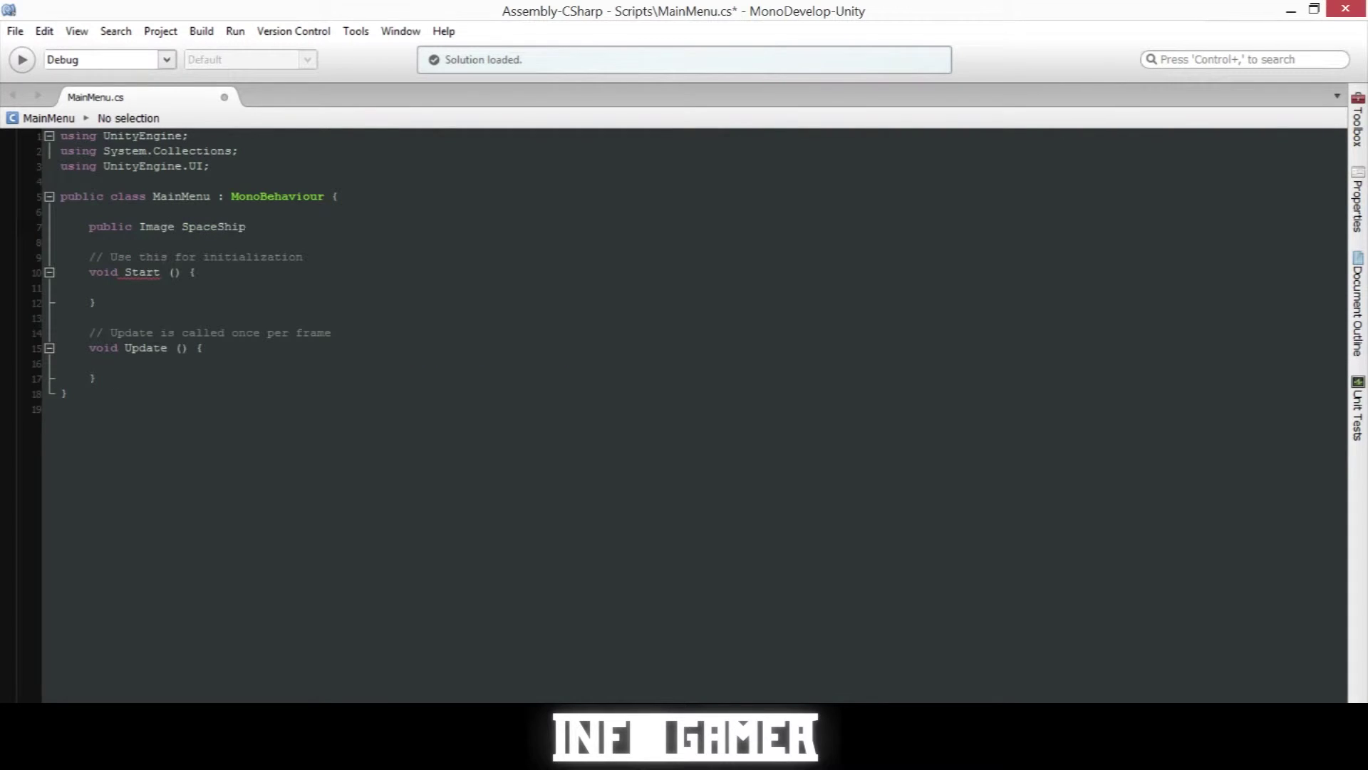
type(";")
key("Return")
type("public boo")
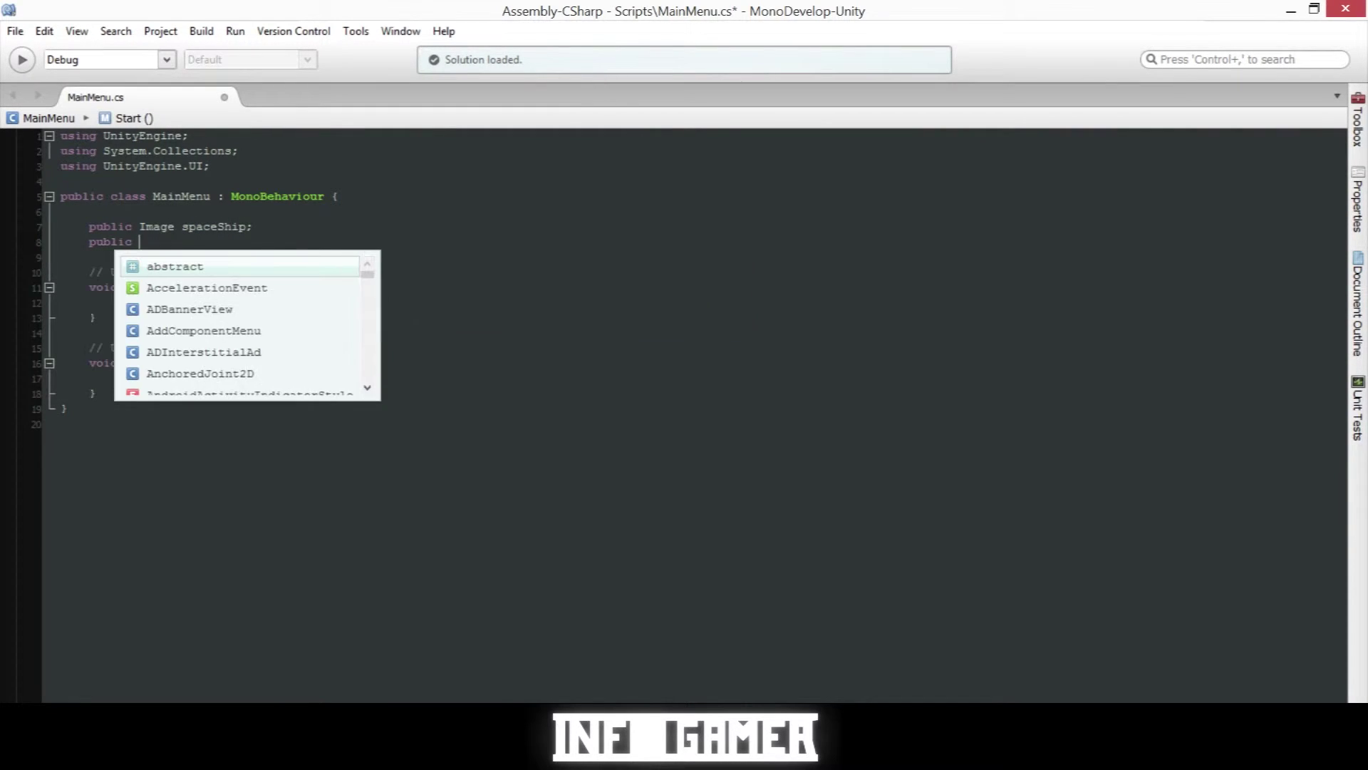
key("BackSpace")
key("BackSpace")
key("BackSpace")
type("int")
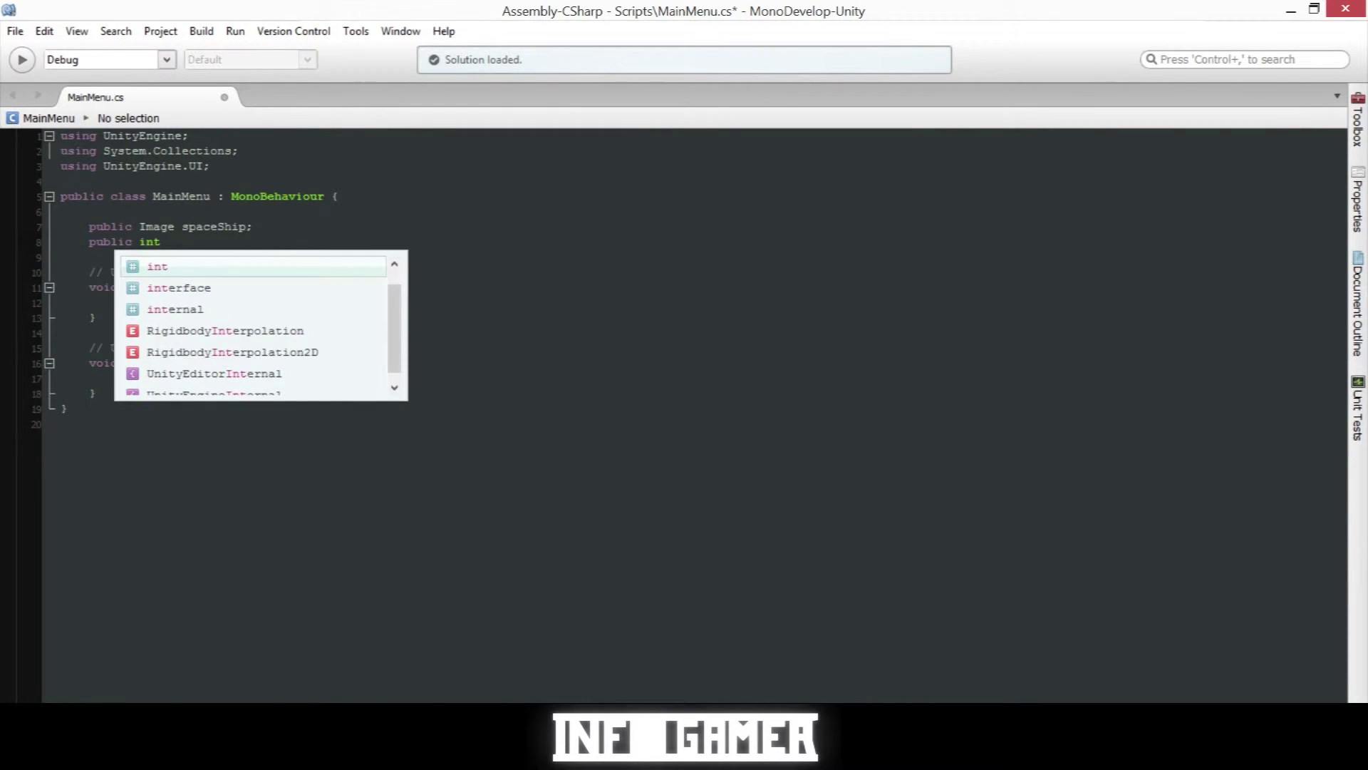
type(" whichSprite;")
key("Return")
type("pub")
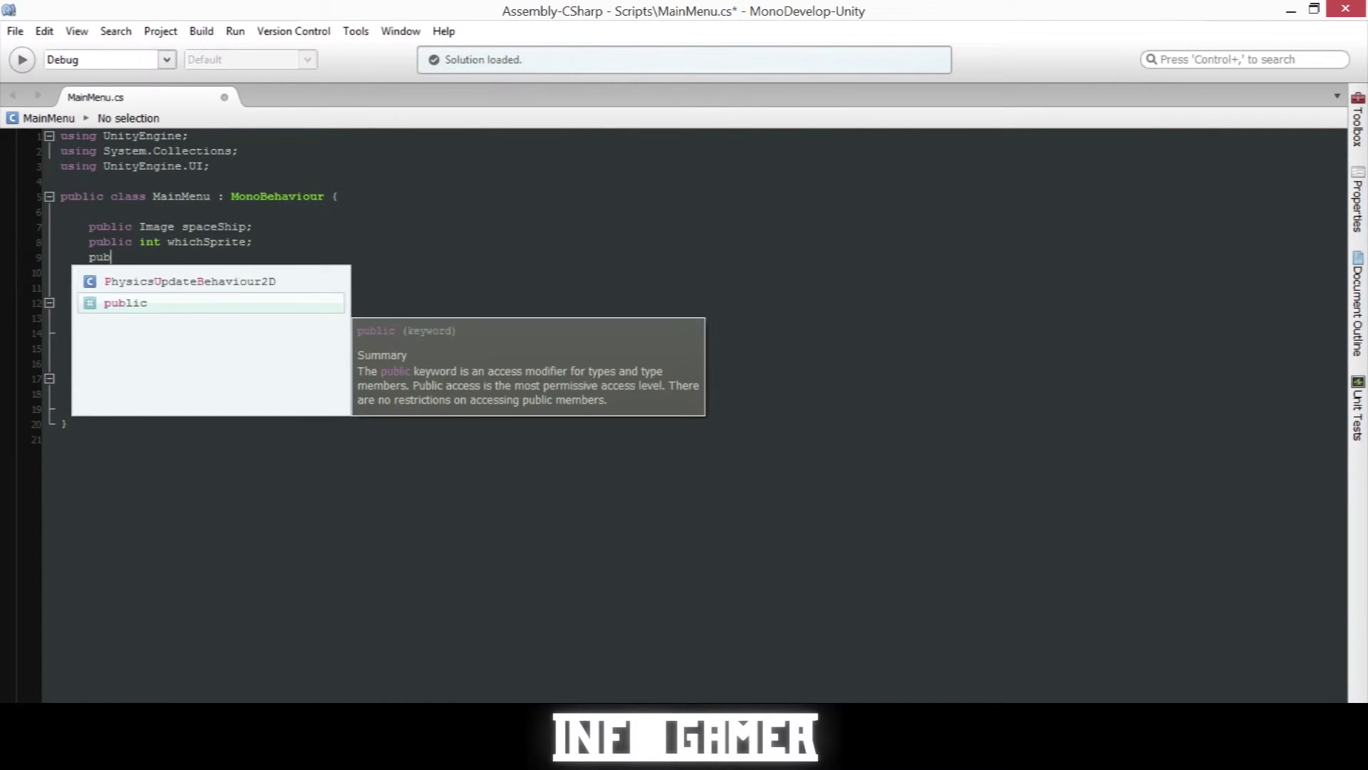
type("lic Sprite spaceShipSprite;")
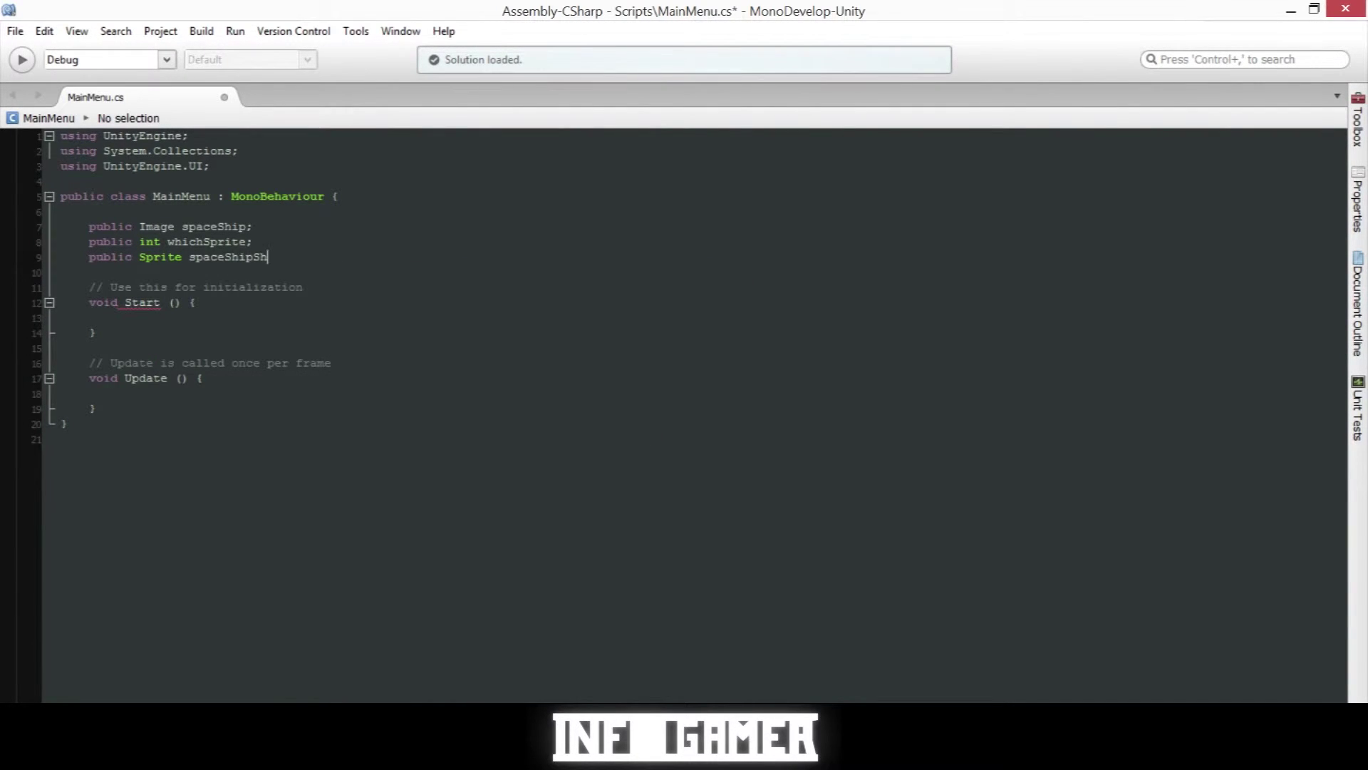
left_click(245, 242)
type("= 0")
left_click(189, 257)
type("[]")
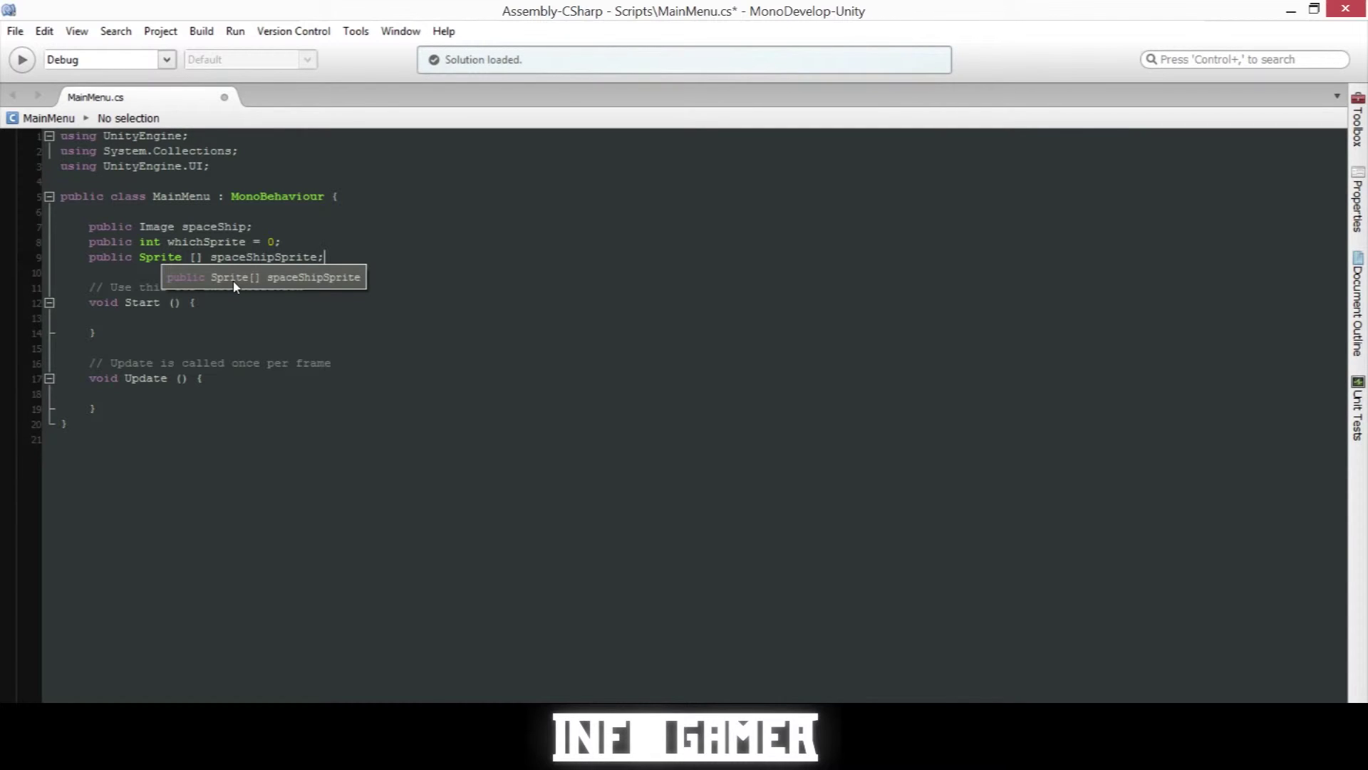
Add an empty void switchingSprites() method after the Update method.
left_click(154, 408)
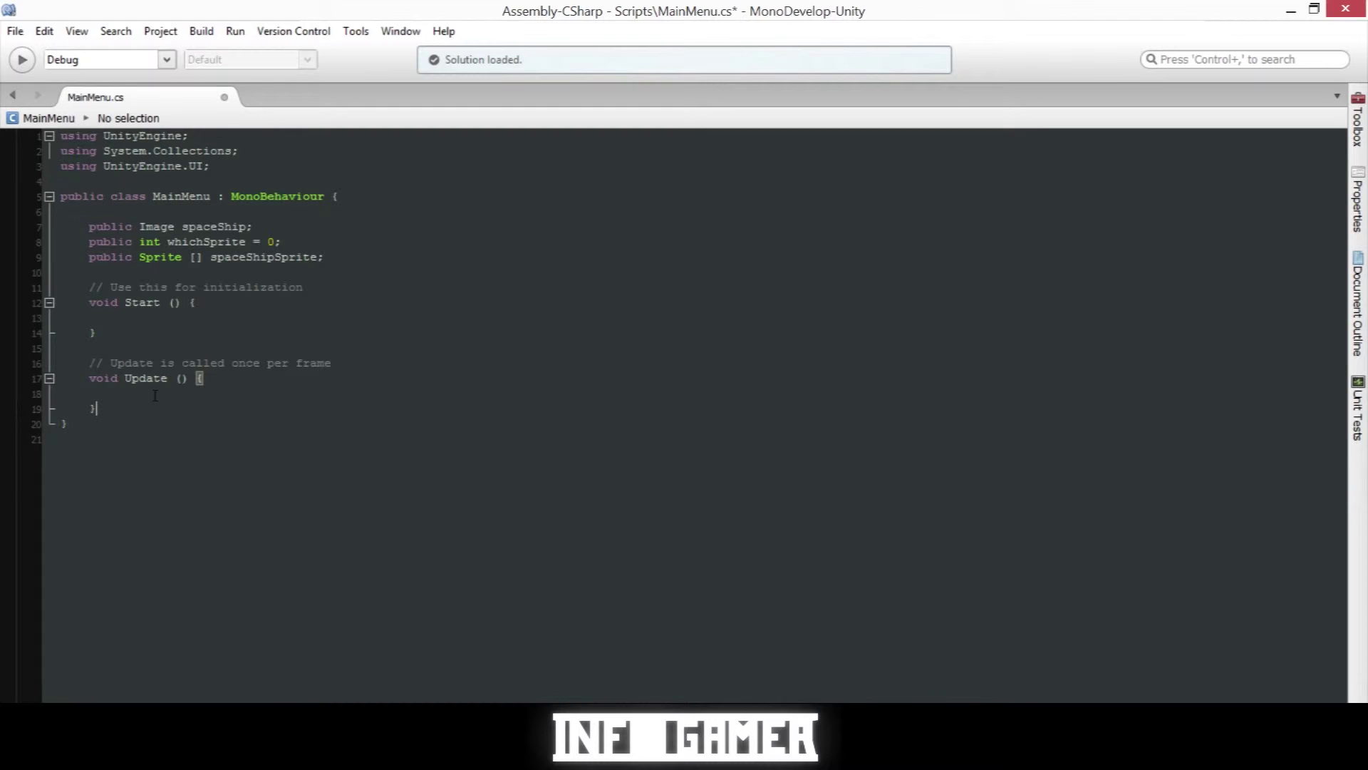
key("Return")
type("void switchingSprites(")
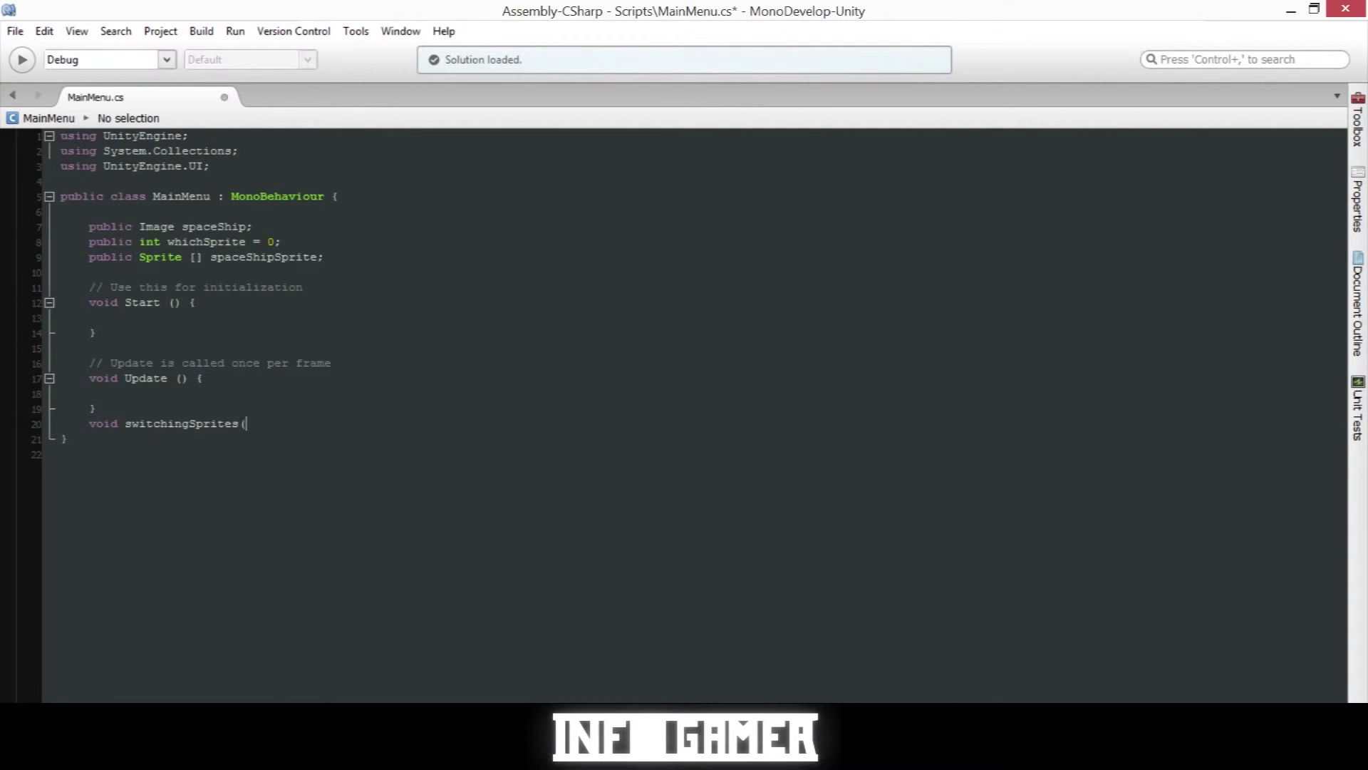
type(")")
key("Return")
type("{}")
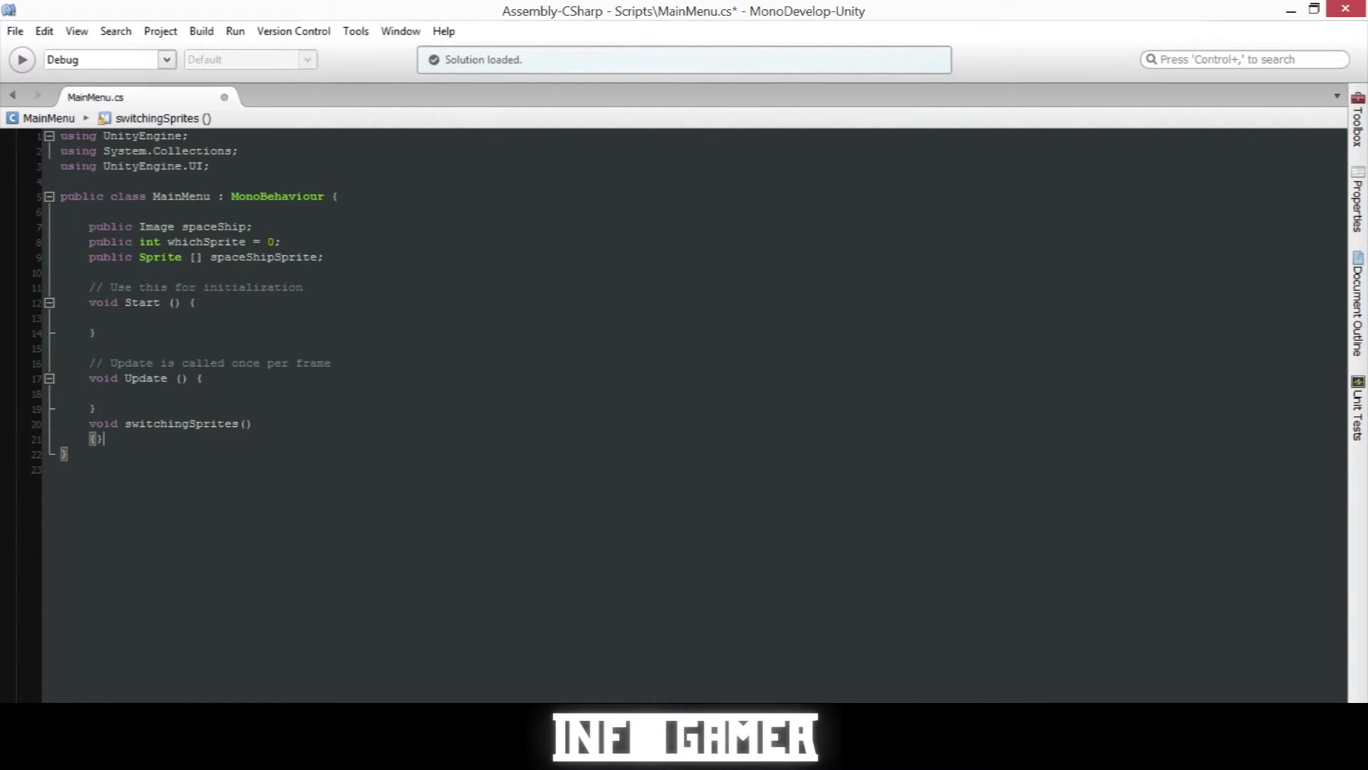
key("Return")
Inside switchingSprites, add an 'if (whichSprite == 0)' block that sets whichSprite = 1.
type("if")
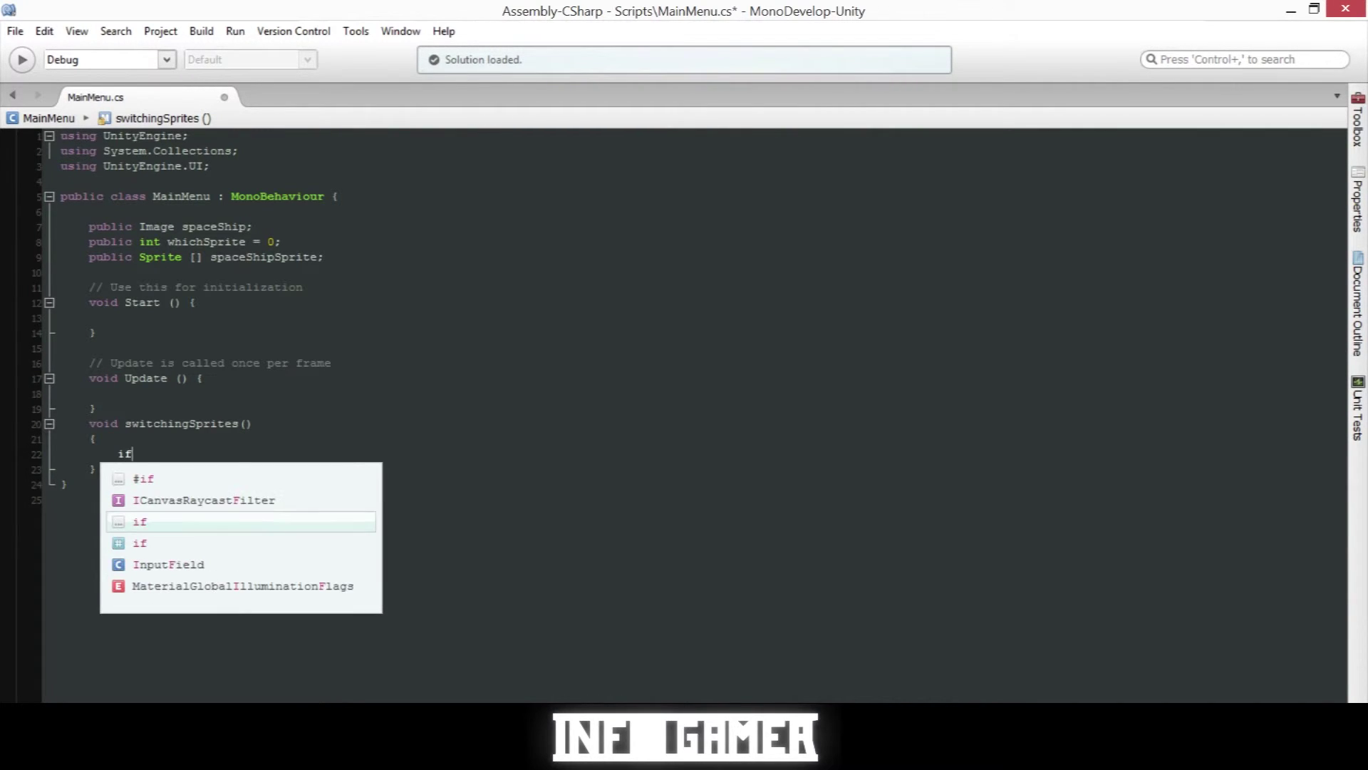
type("(")
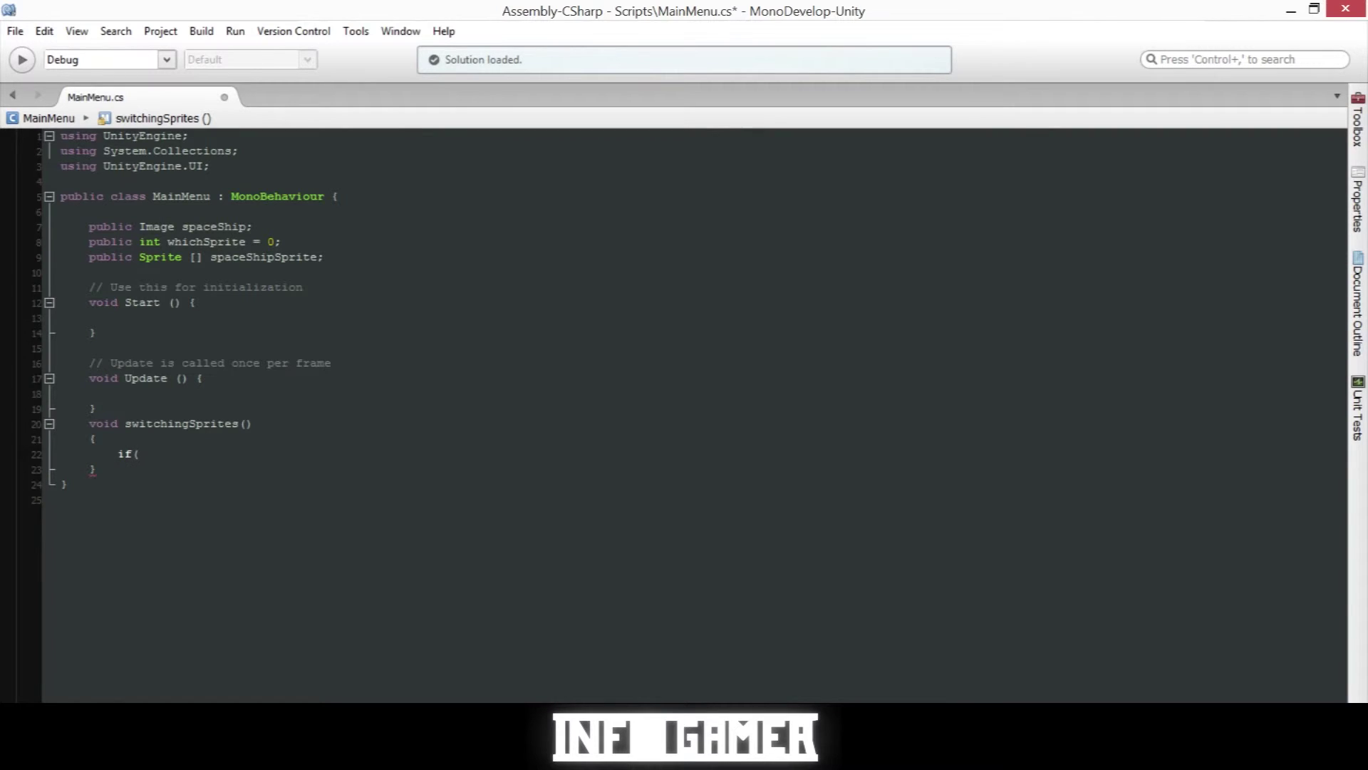
type("which")
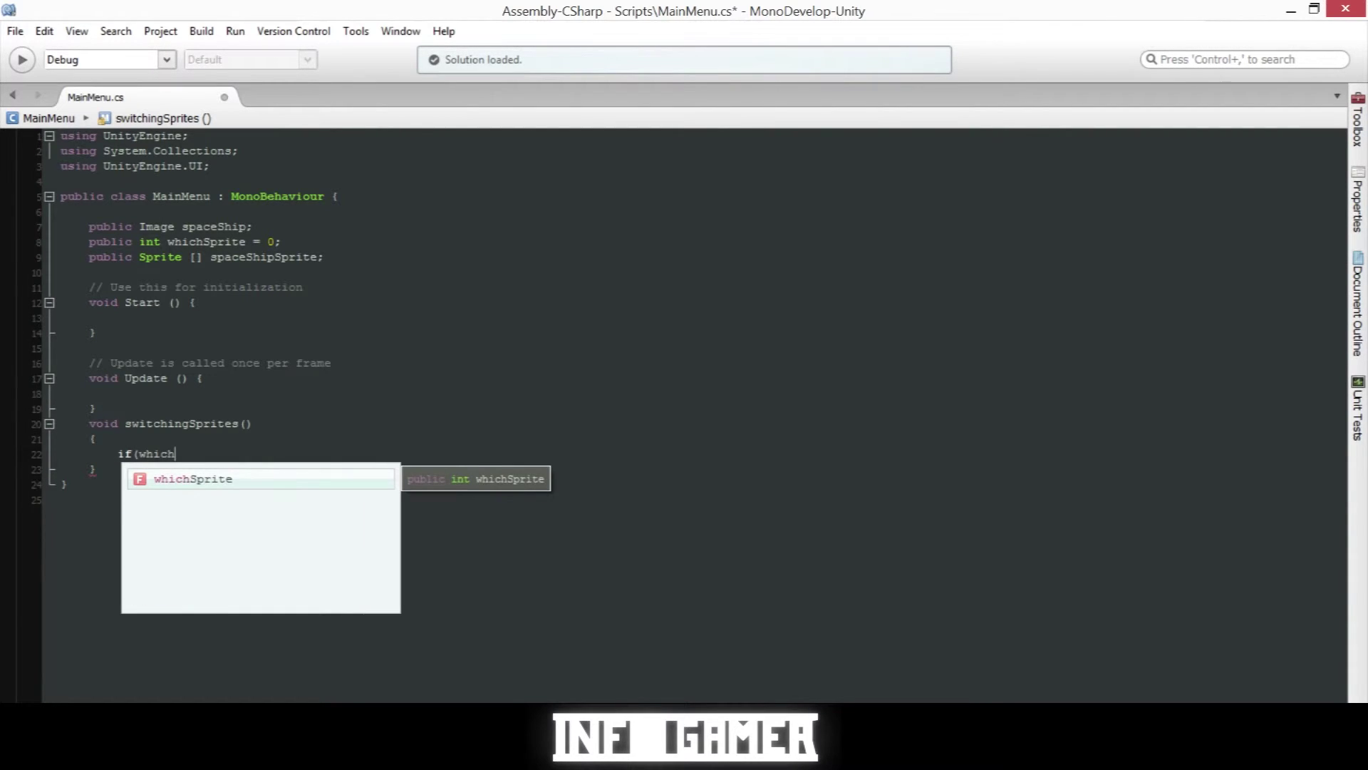
key("Return")
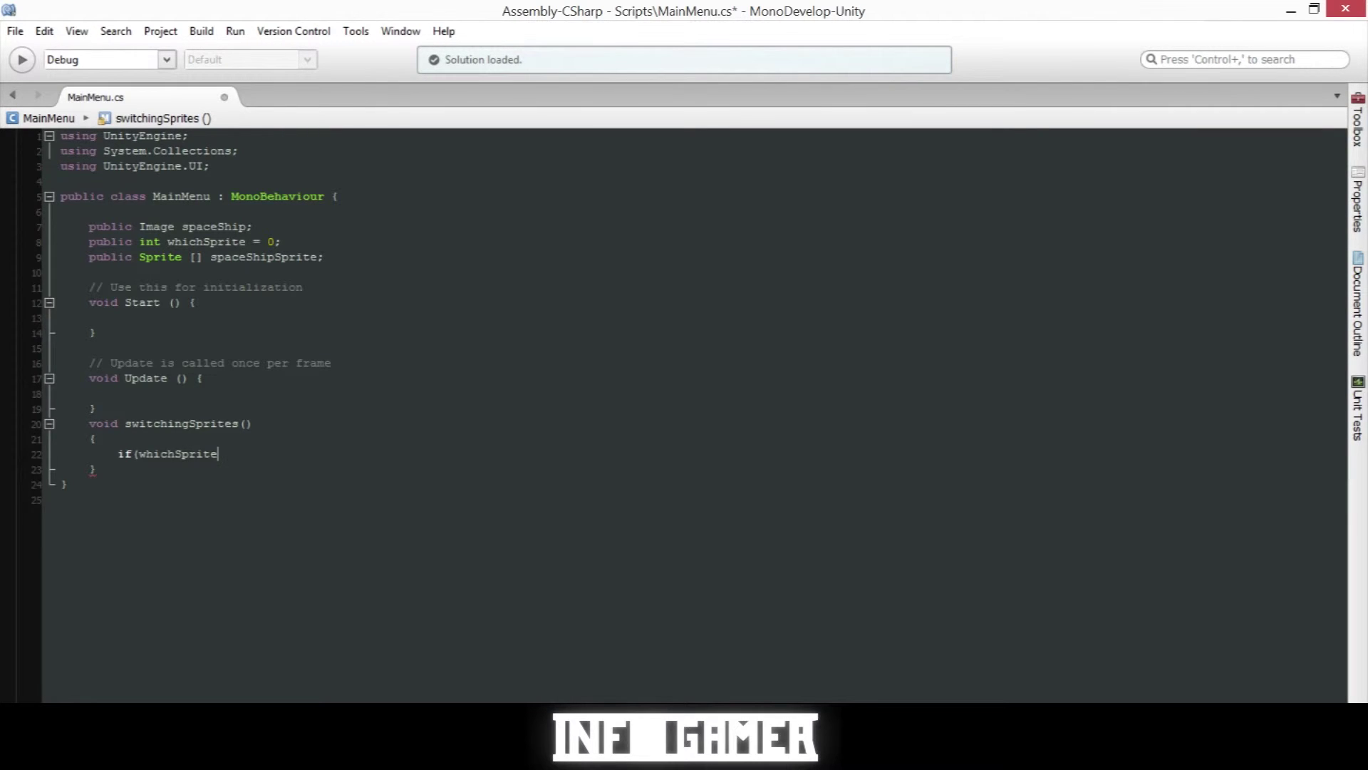
type("== 0)")
key("Return")
type("{")
key("Return")
type("whichSprite ")
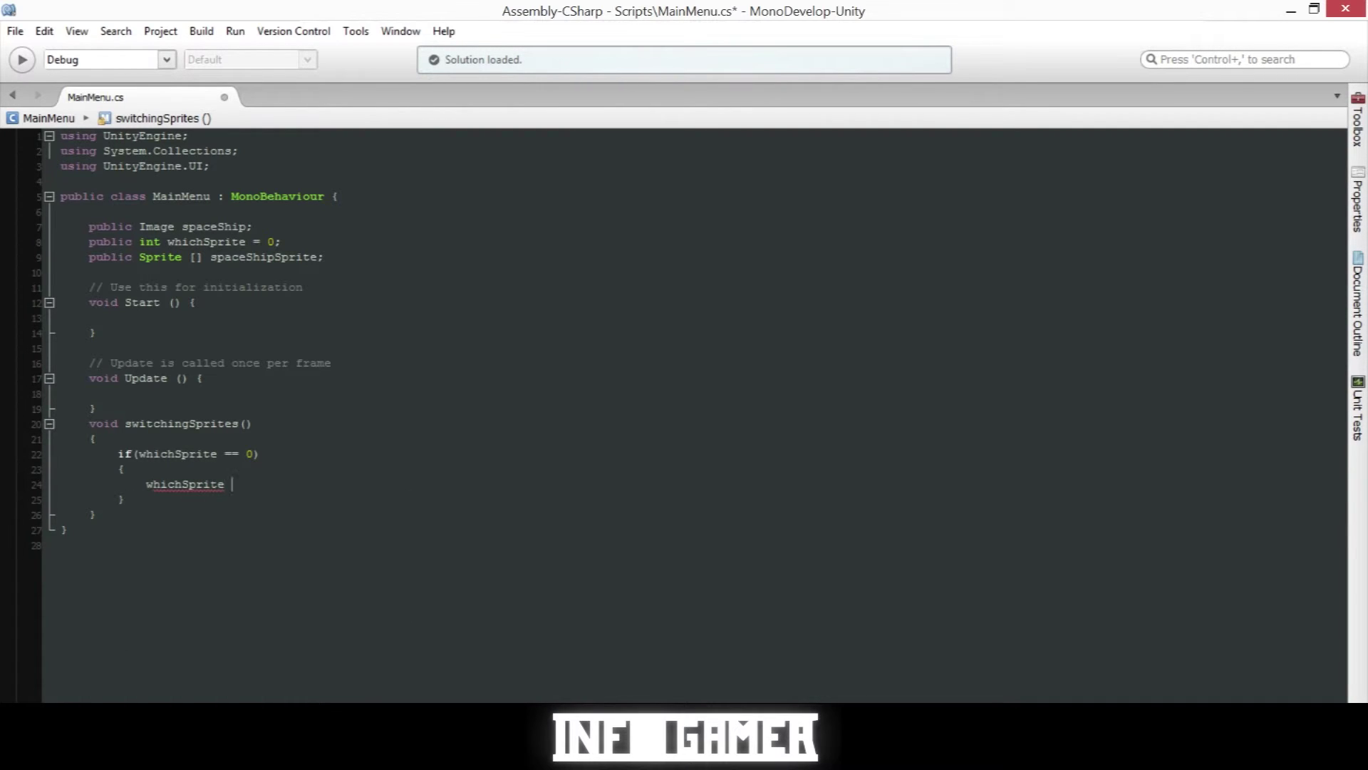
type("= 1;")
key("Return")
Assign spaceShipSprite[whichSprite] to spaceShip.sprite in the if block, then open a line after it.
type("spa")
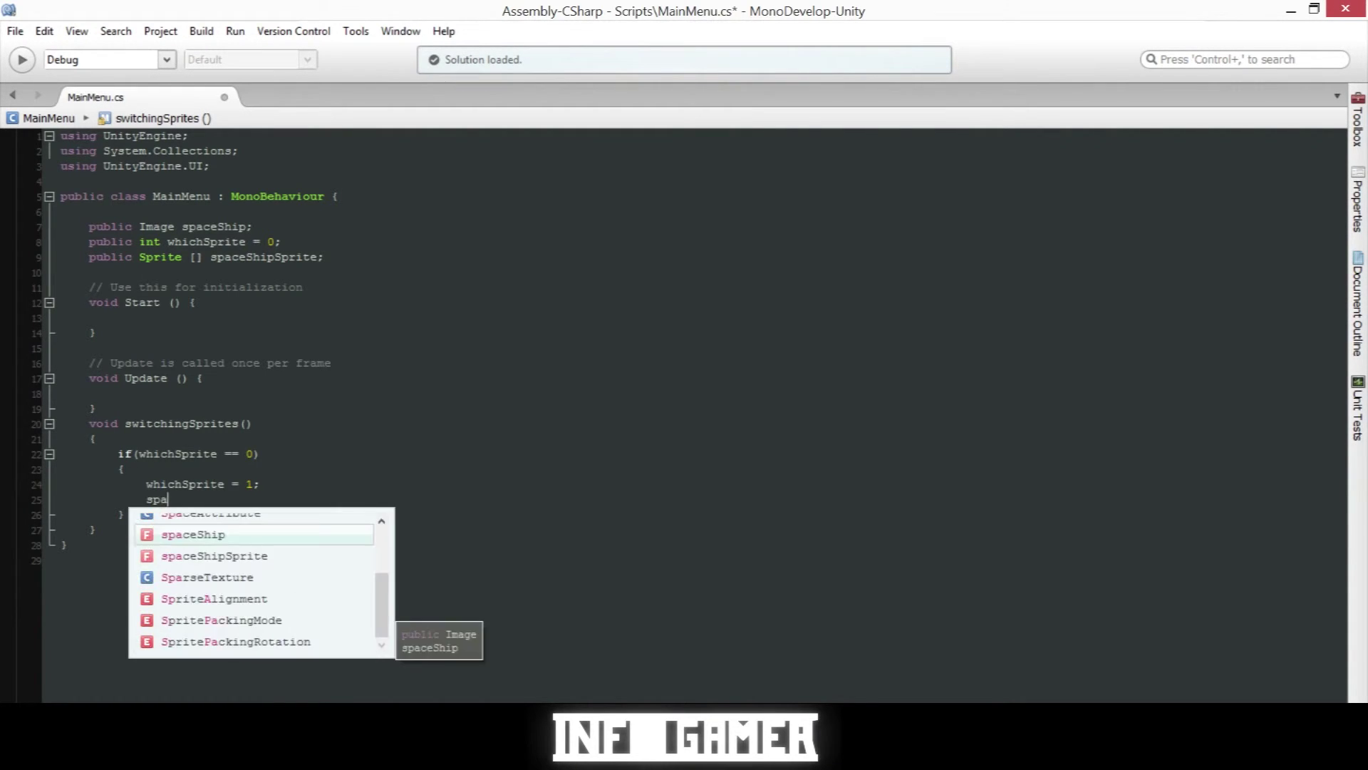
type("ceShip.sprite = ")
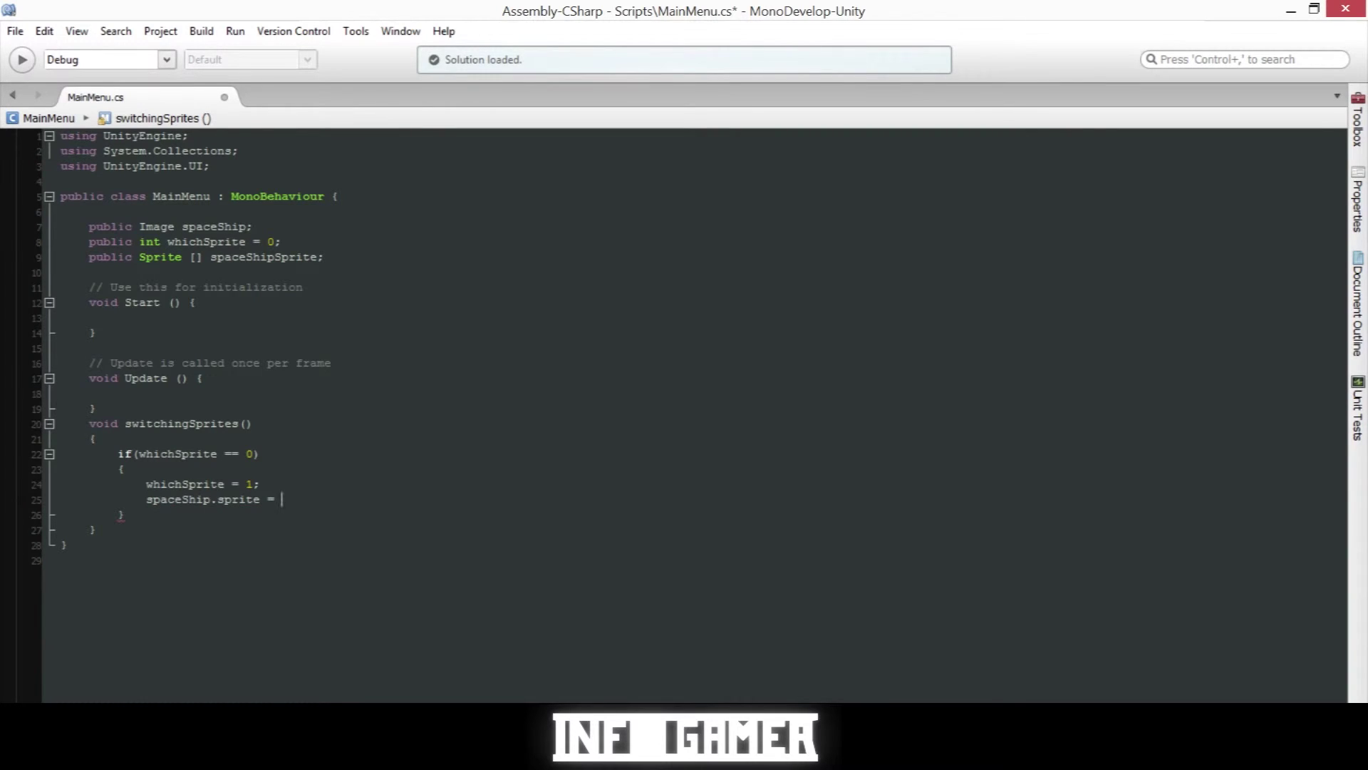
type("spaceShipSprite[1")
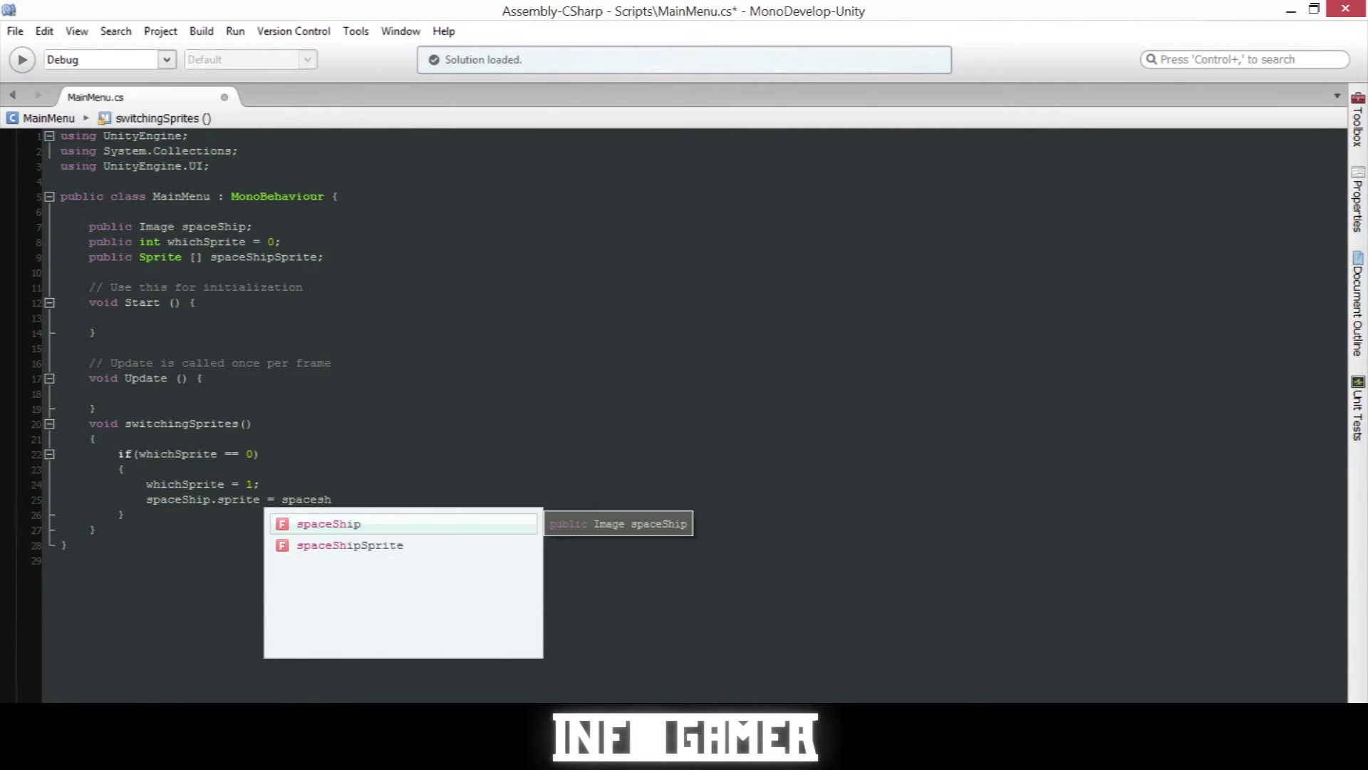
key("BackSpace")
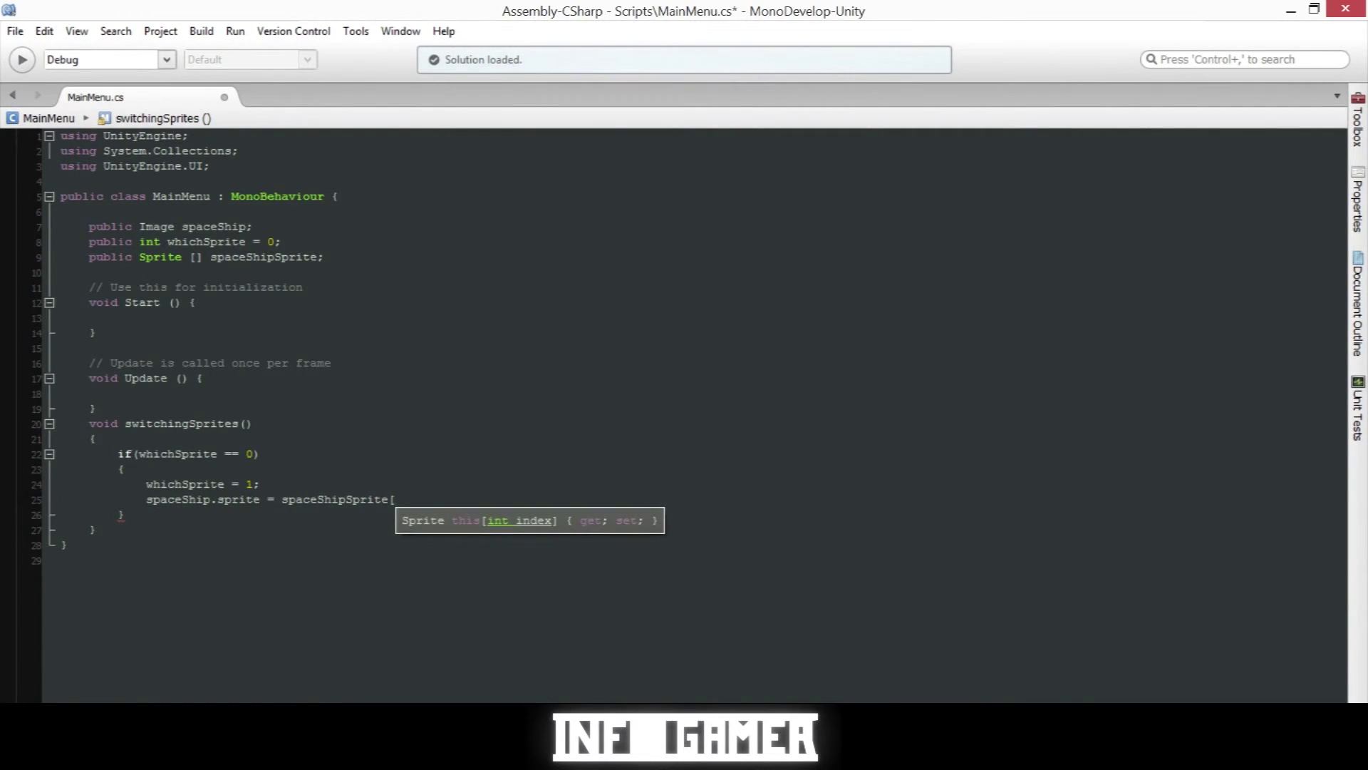
type("whichSprite];")
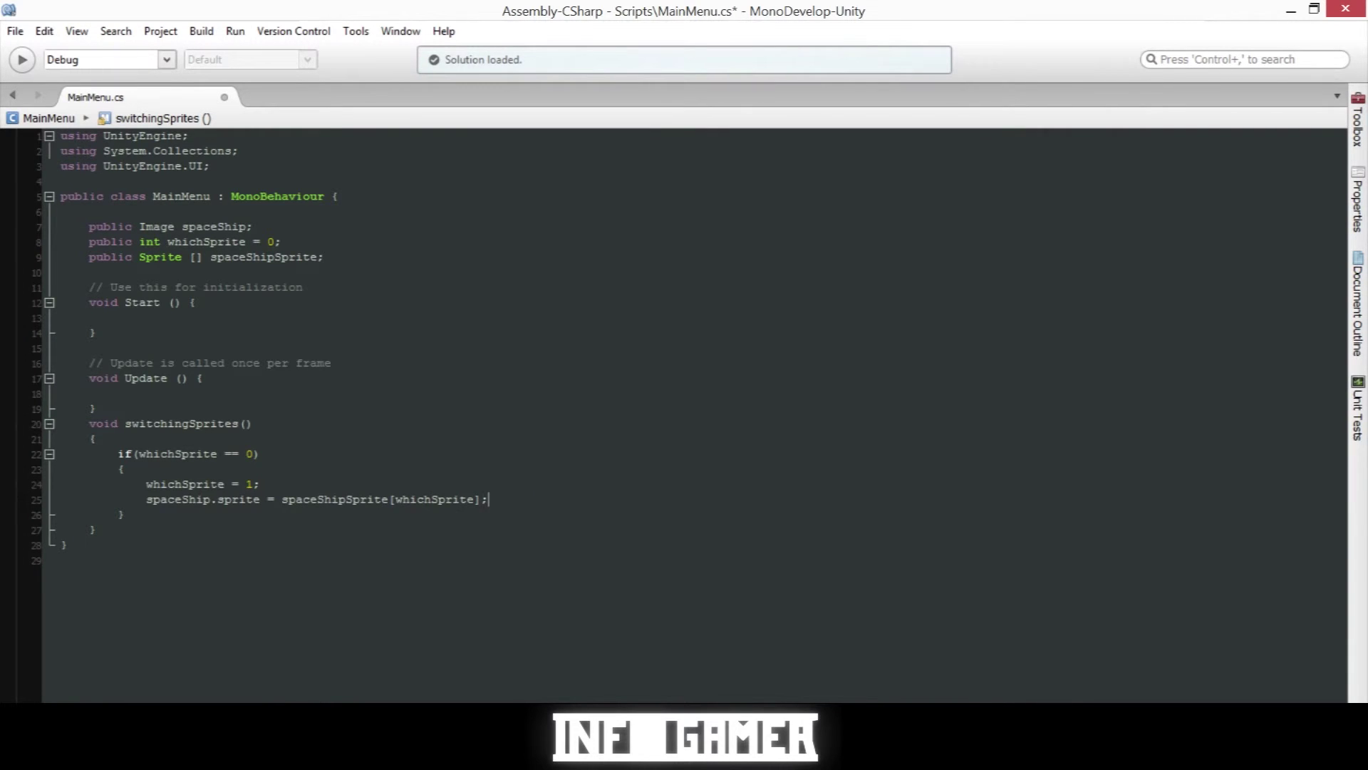
key("Down")
key("Return")
Add an else block setting 'whichSprite = 0;' and 'spaceShip.sprite = spaceShipSprite[whichSprite];'.
type("else")
key("Escape")
type("{}")
key("BackSpace")
key("BackSpace")
key("Return")
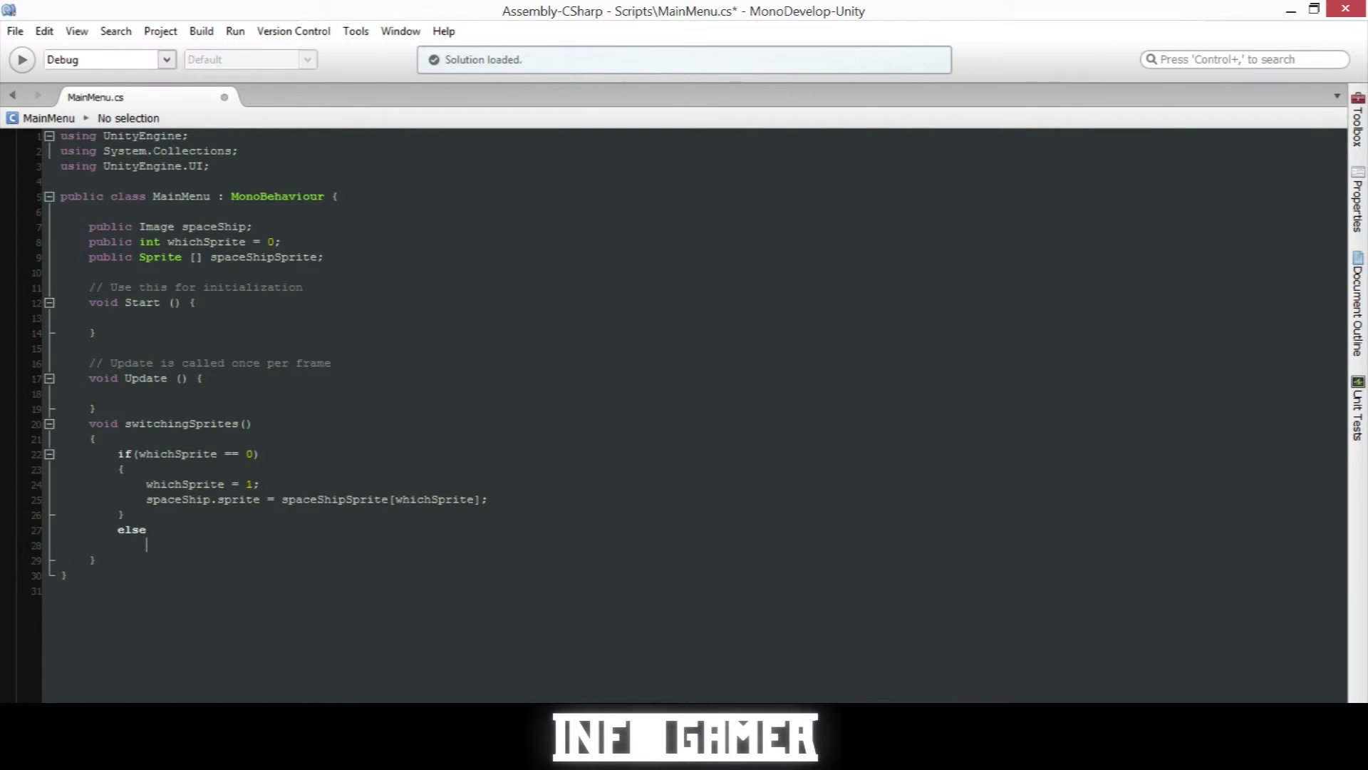
type("{")
key("Return")
type("whichSprite")
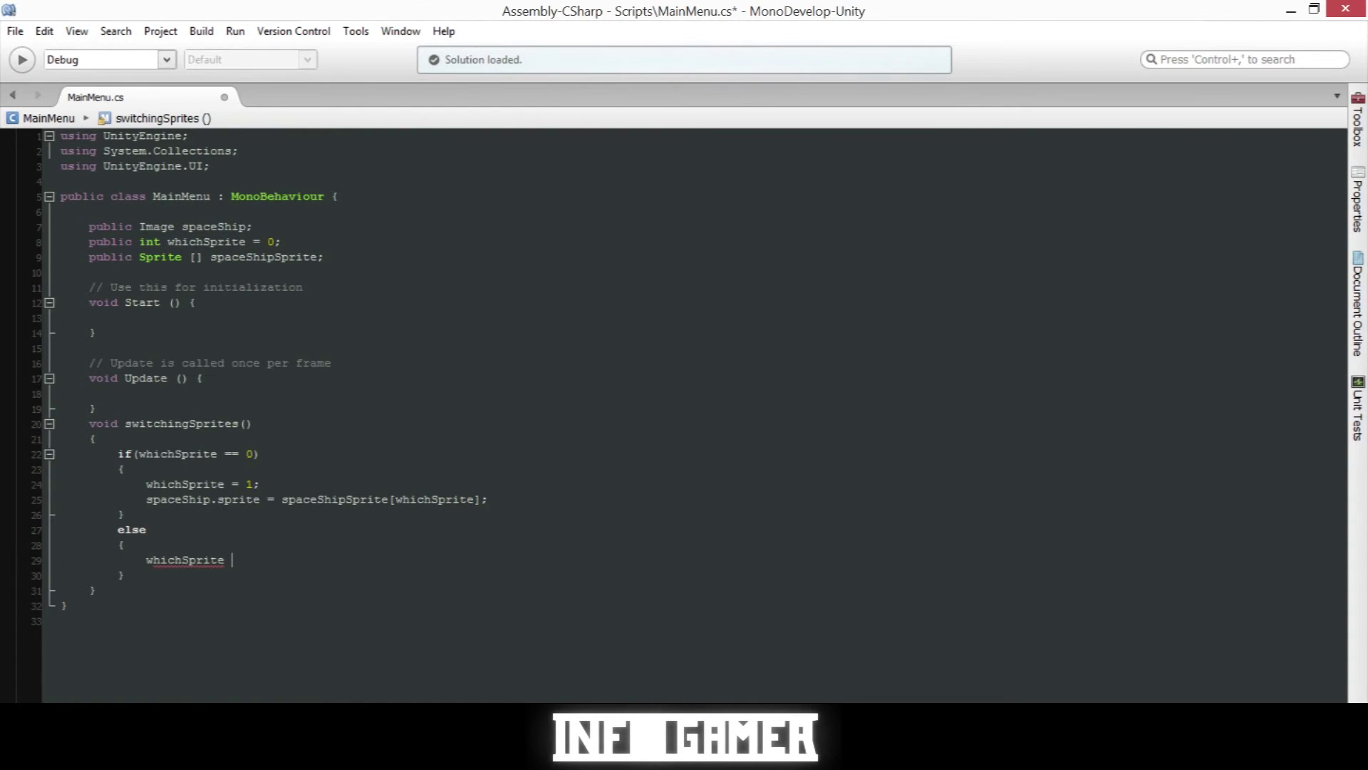
type(" = 0;")
key("Return")
type("spaceShip.sp")
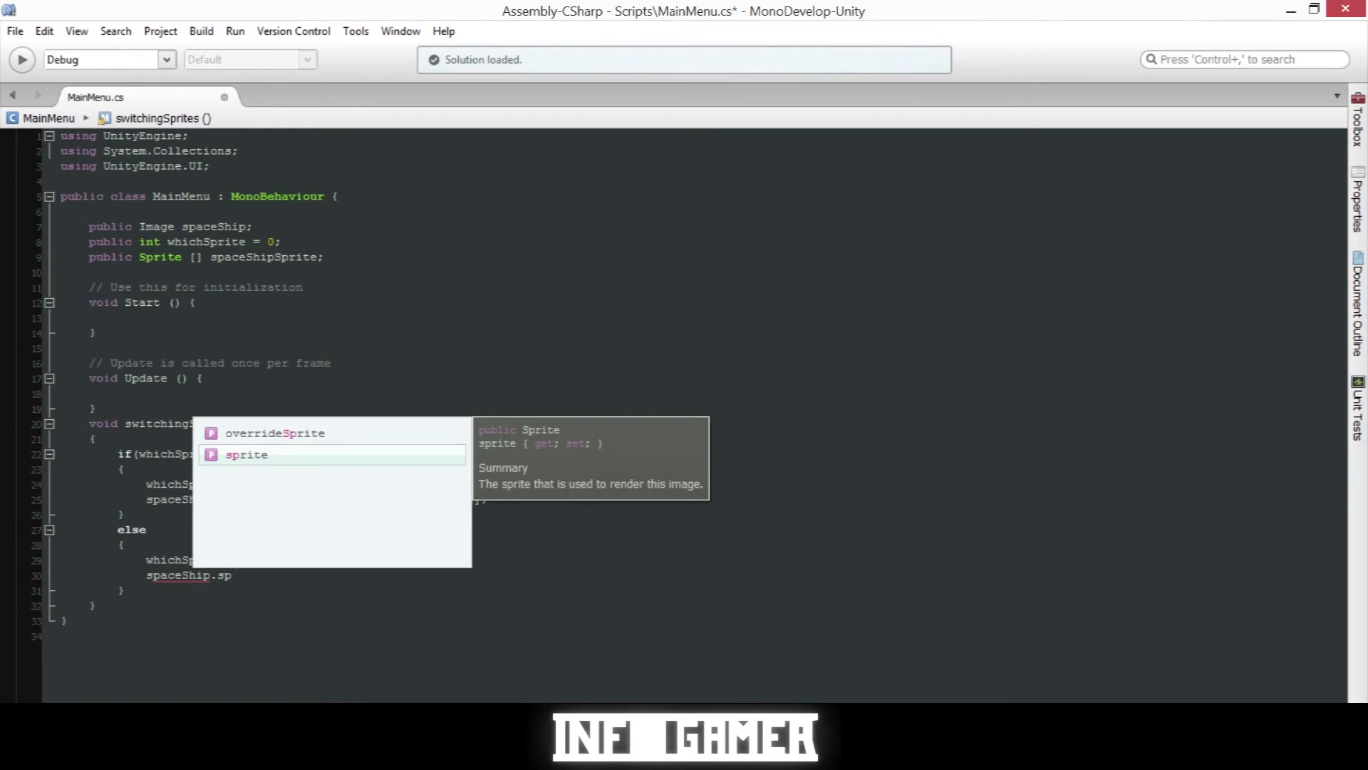
type("rite = space")
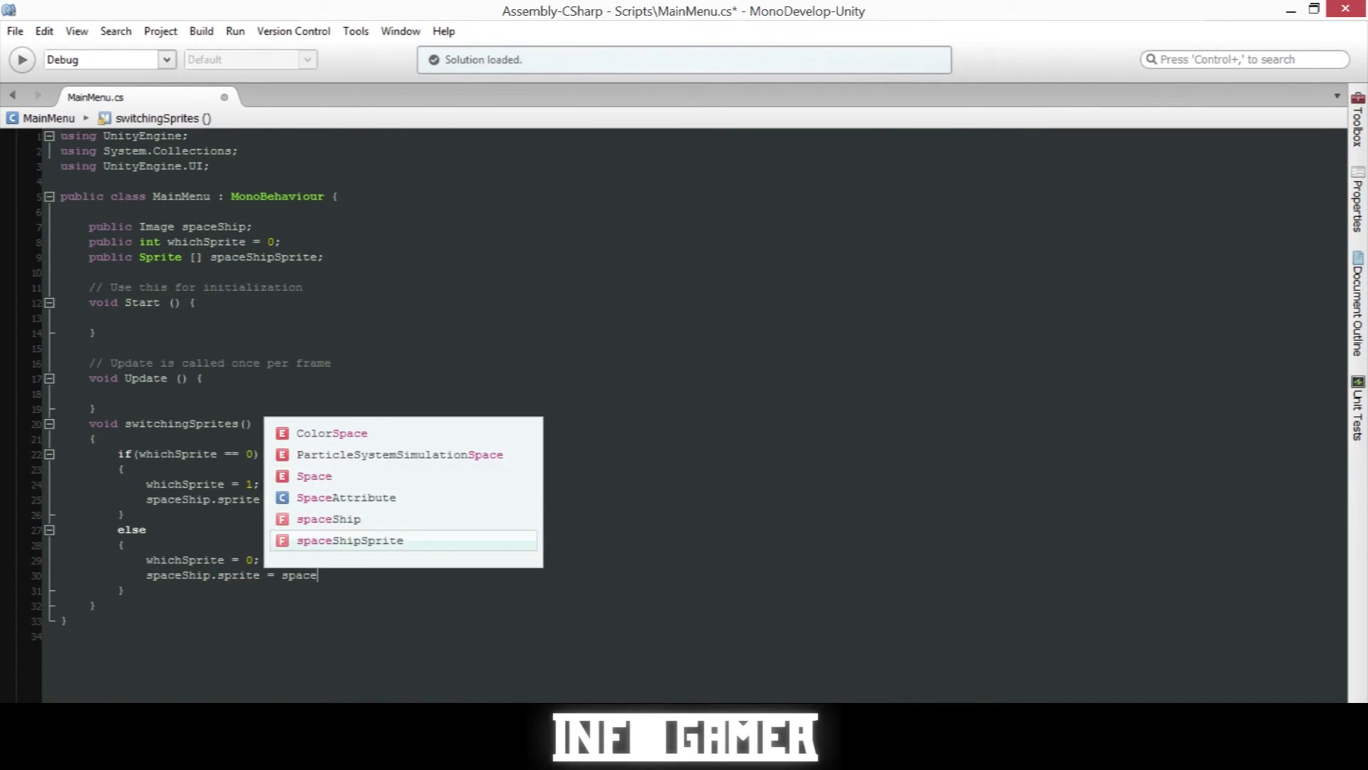
type("ShipSprite[whichSprite]")
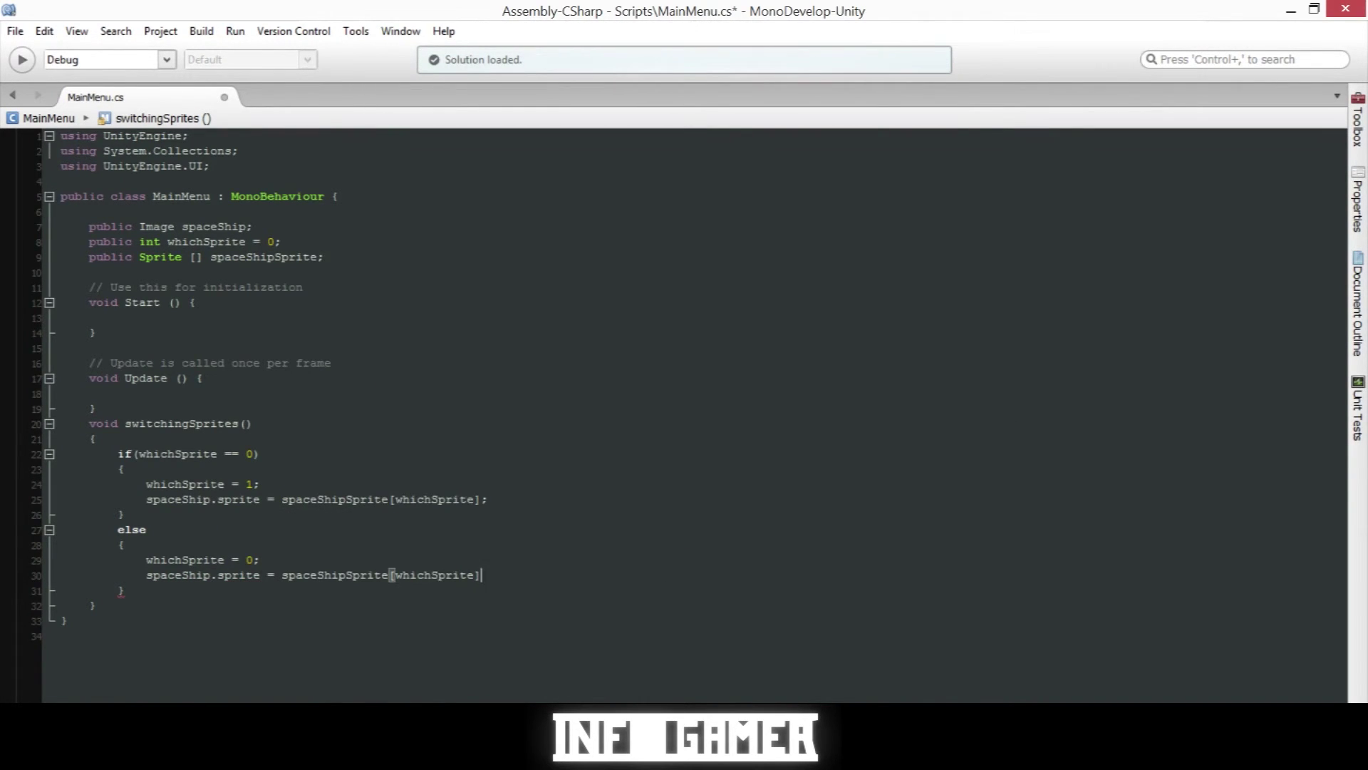
type(";")
left_click(509, 590)
Call 'switchingSprites();' inside Update(), save MainMenu.cs, and return to Unity.
left_click(203, 392)
type("swit")
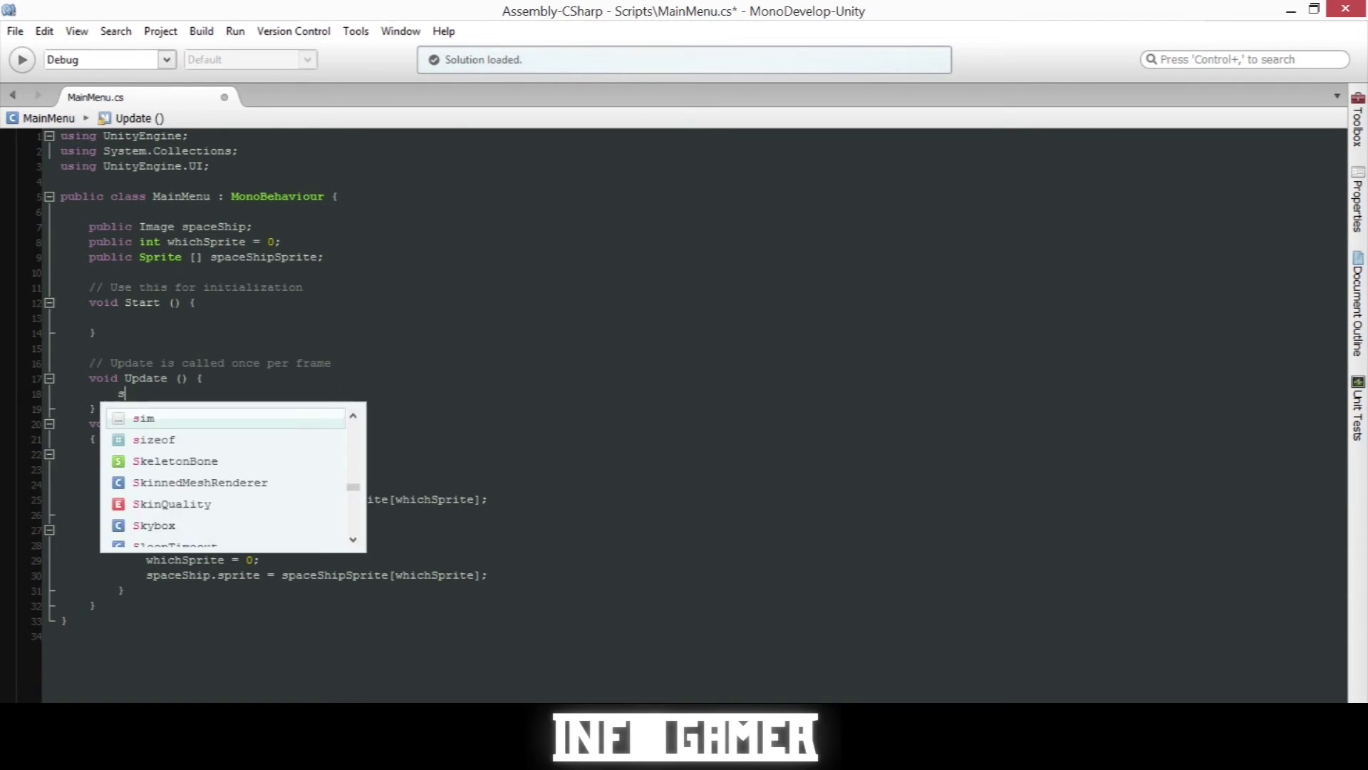
key("Down")
key("Down")
key("Return")
type(";")
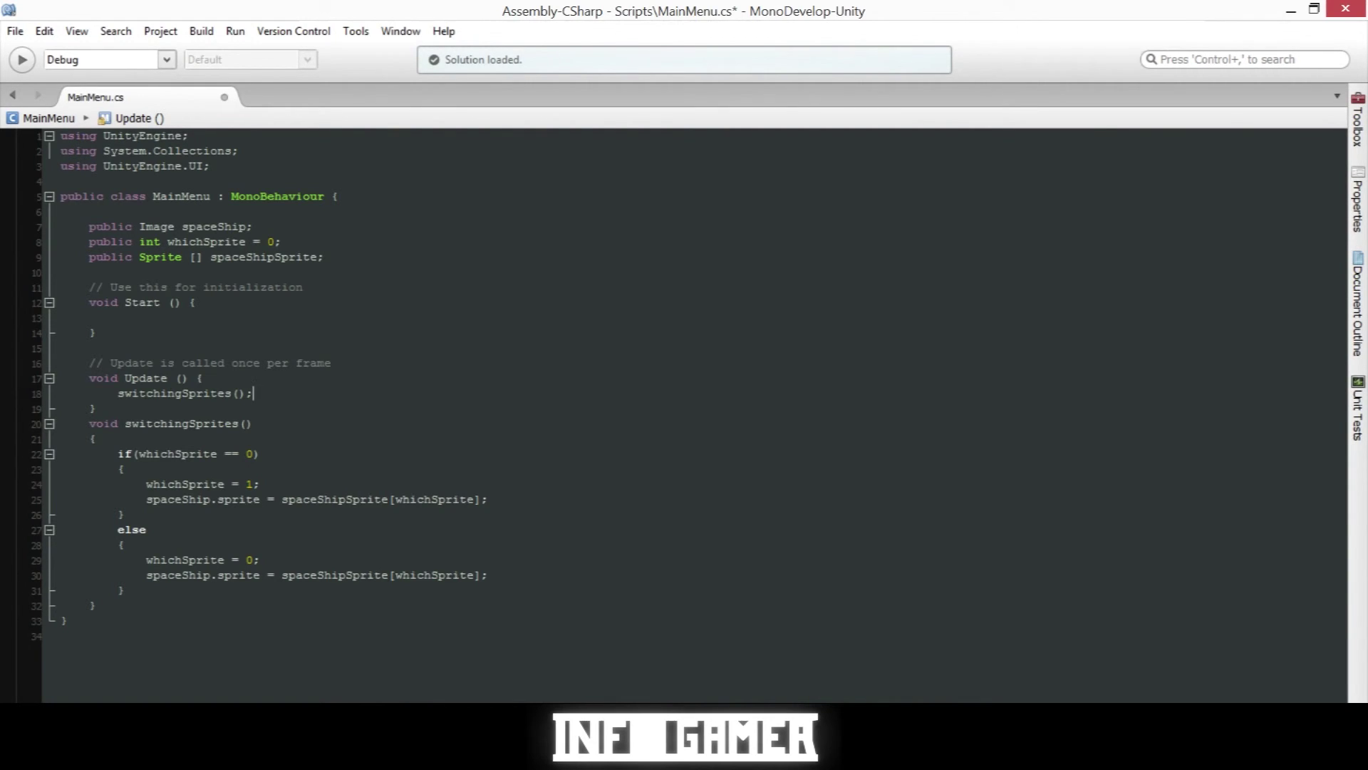
key("ctrl+s")
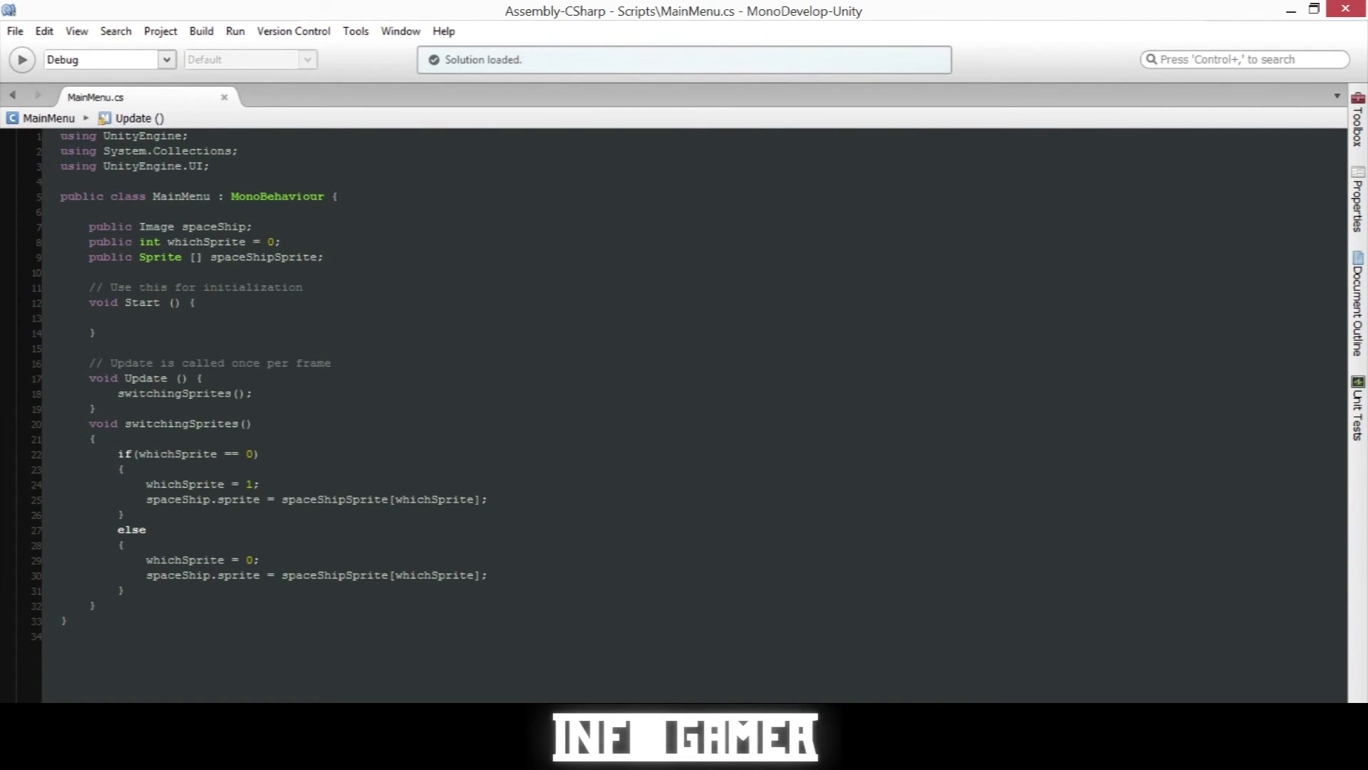
key("alt+Tab")
Create an empty GameObject and name it Controller.
left_click(770, 470)
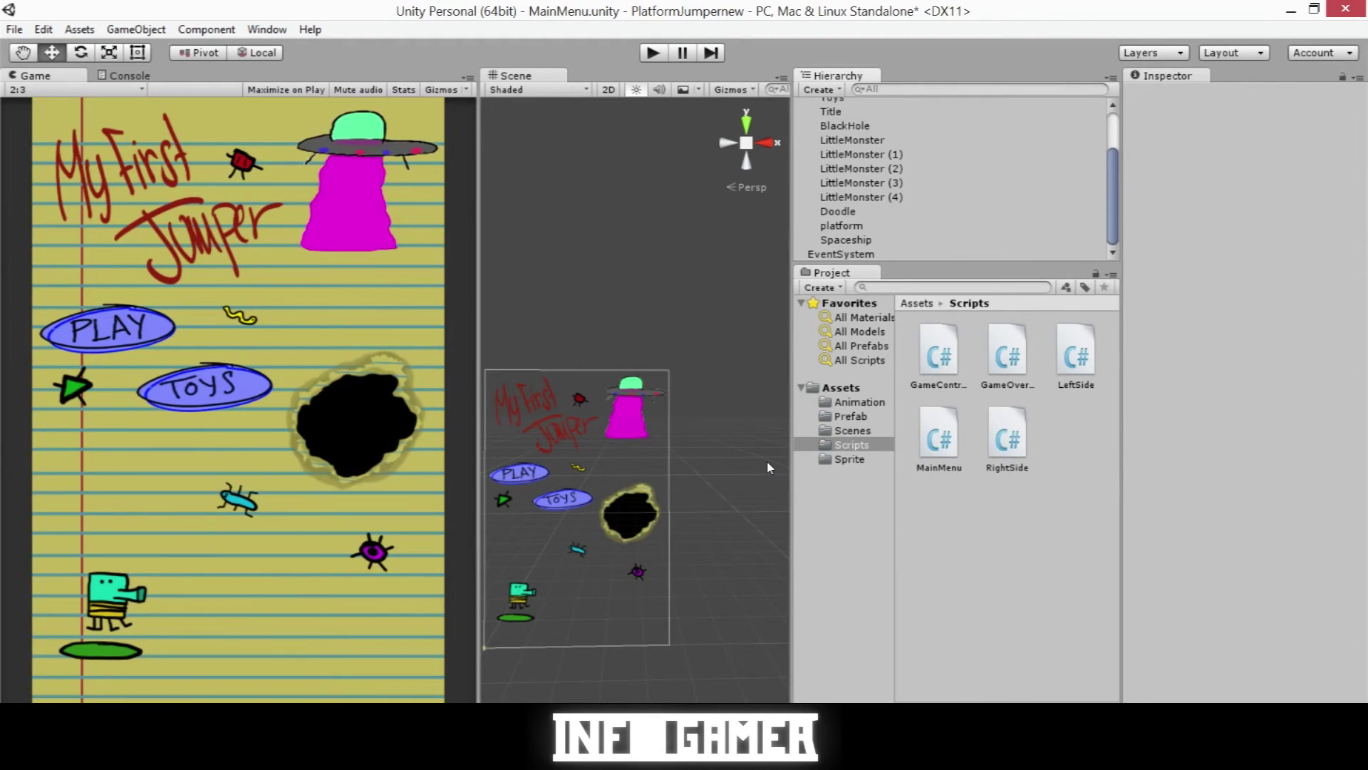
left_click(149, 30)
left_click(166, 55)
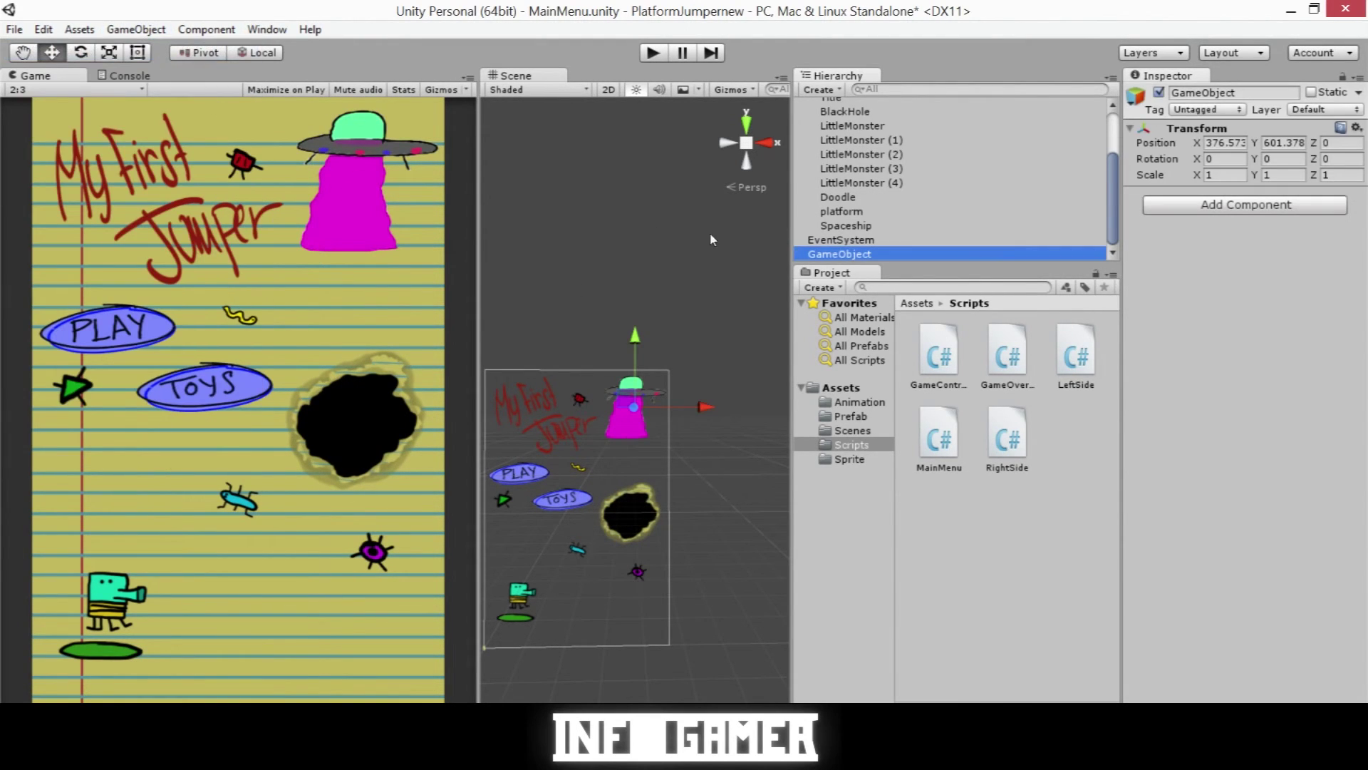
left_click(841, 254)
type("Con")
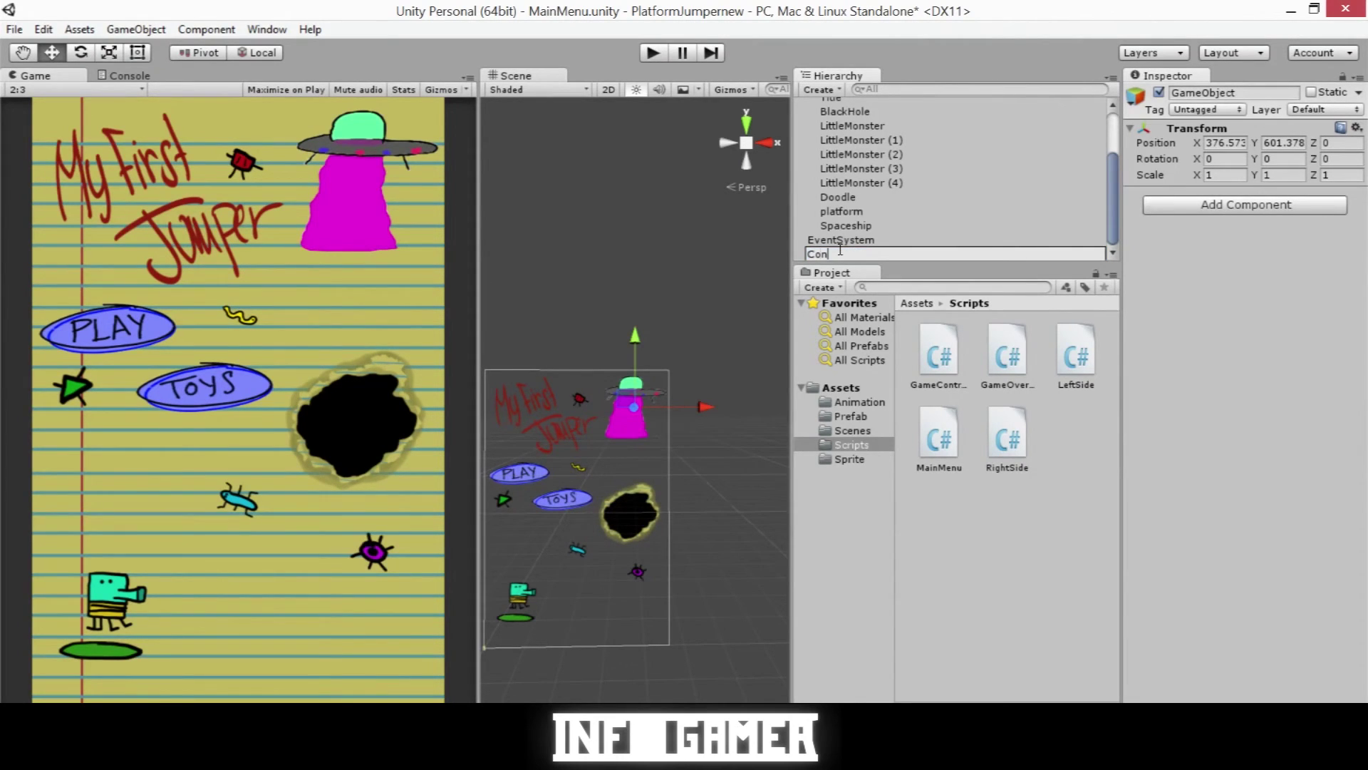
type("troller")
key("Return")
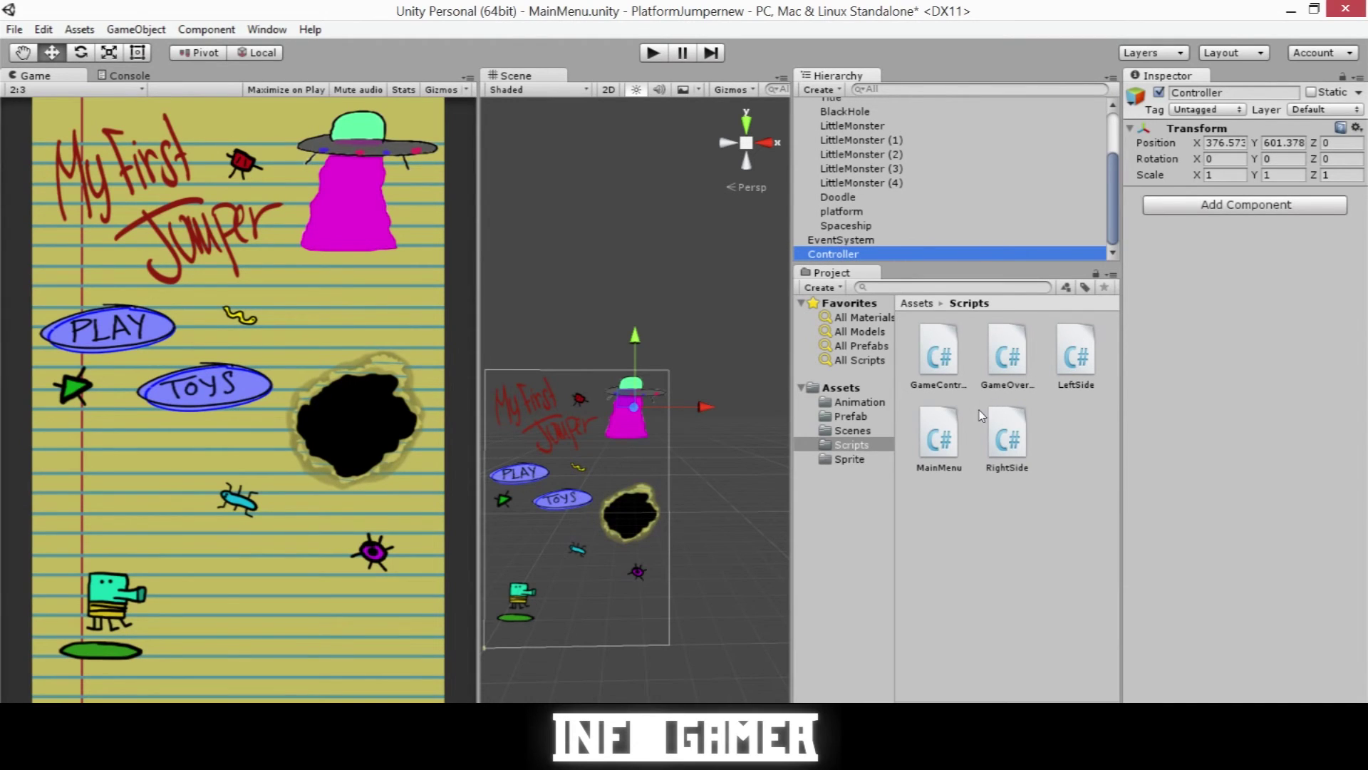
Attach the MainMenu script to Controller and expand its Space Ship Sprite list.
left_click(939, 427)
left_click_drag(940, 426, 1267, 228)
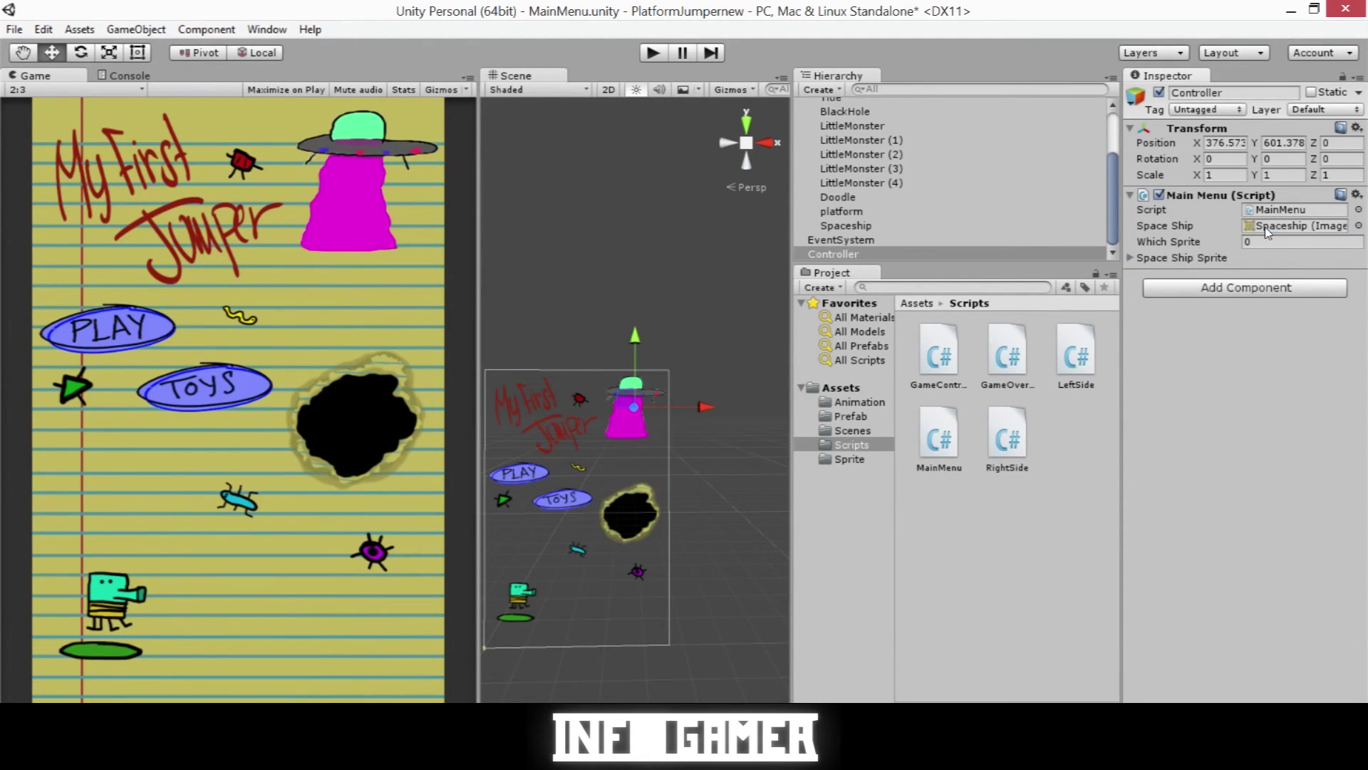
left_click(1133, 258)
Set the Space Ship Sprite list size to 2.
left_click(1255, 273)
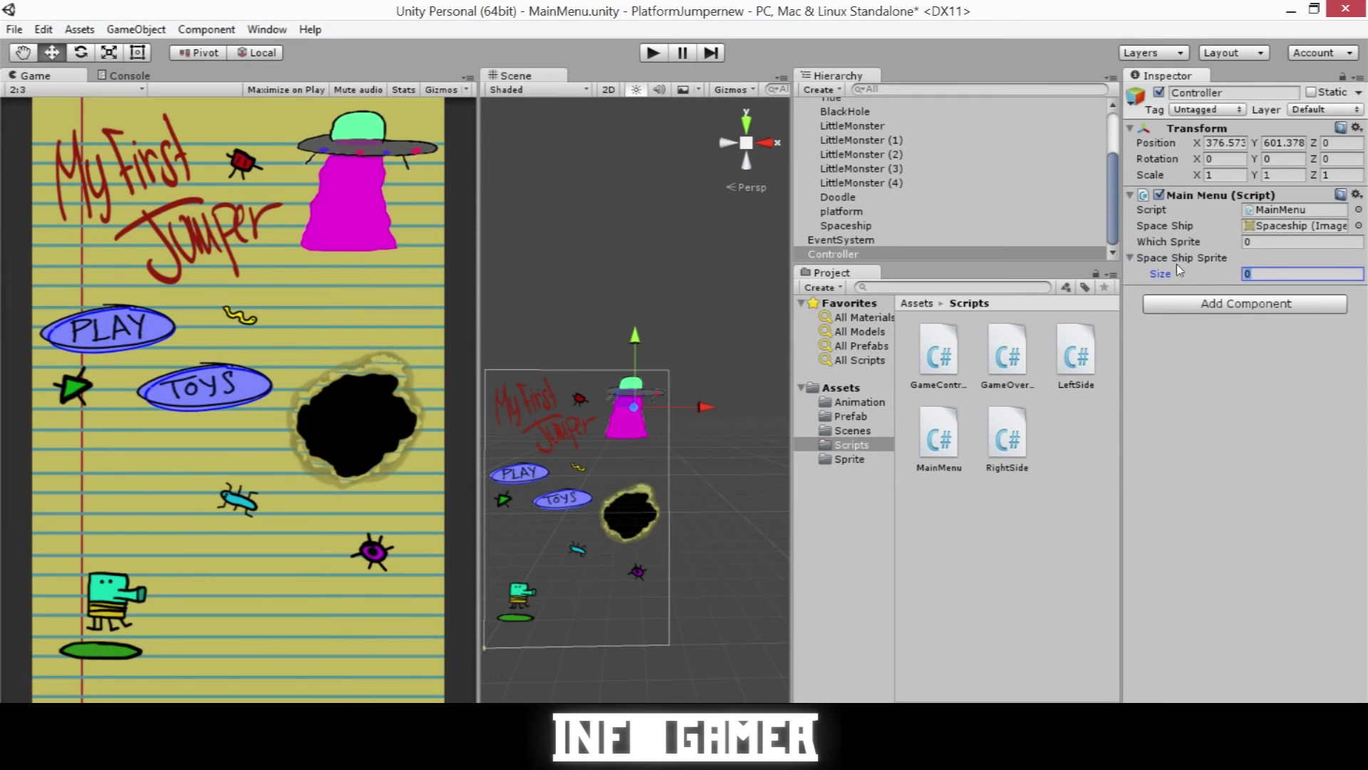
type("2")
key("Return")
Put SpriteSheet_4 in Element 0 and SpriteSheet_13 in Element 1, then play to test.
left_click(858, 458)
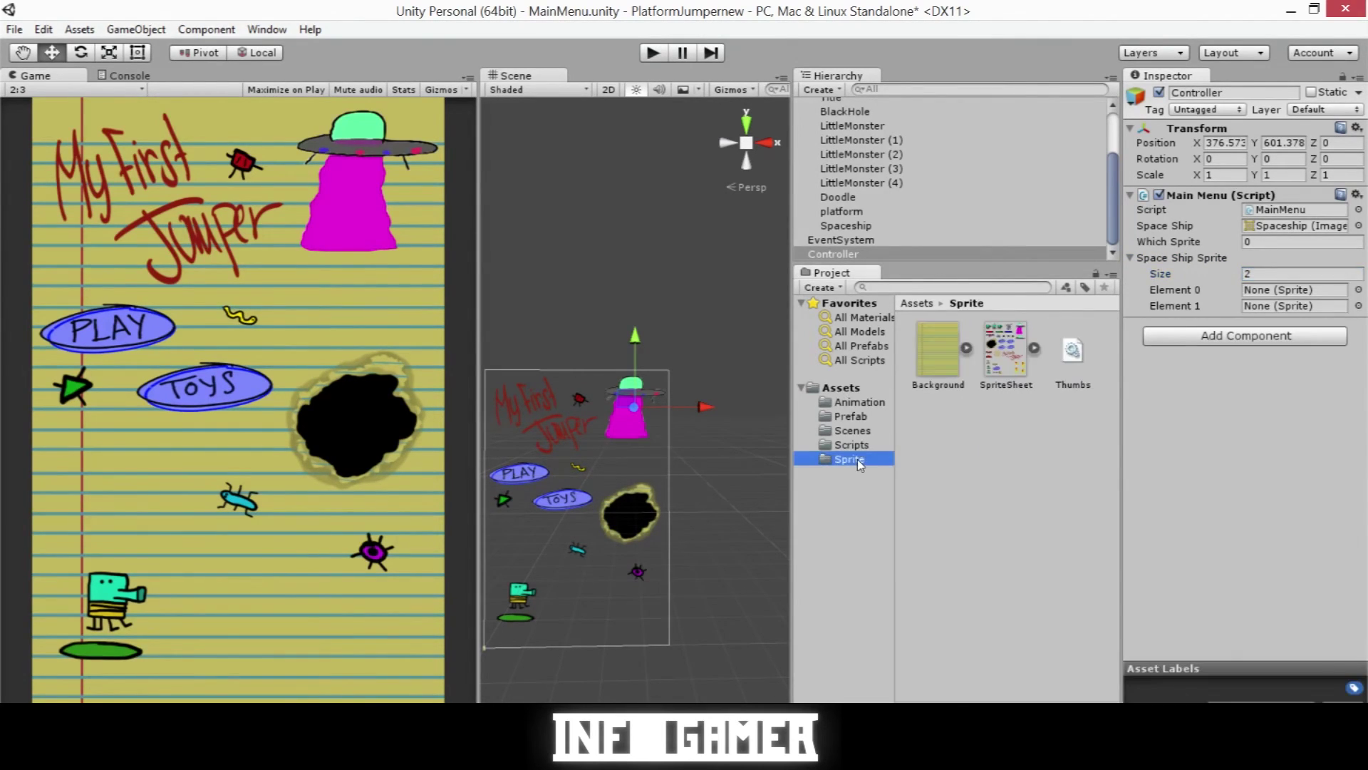
left_click(1041, 347)
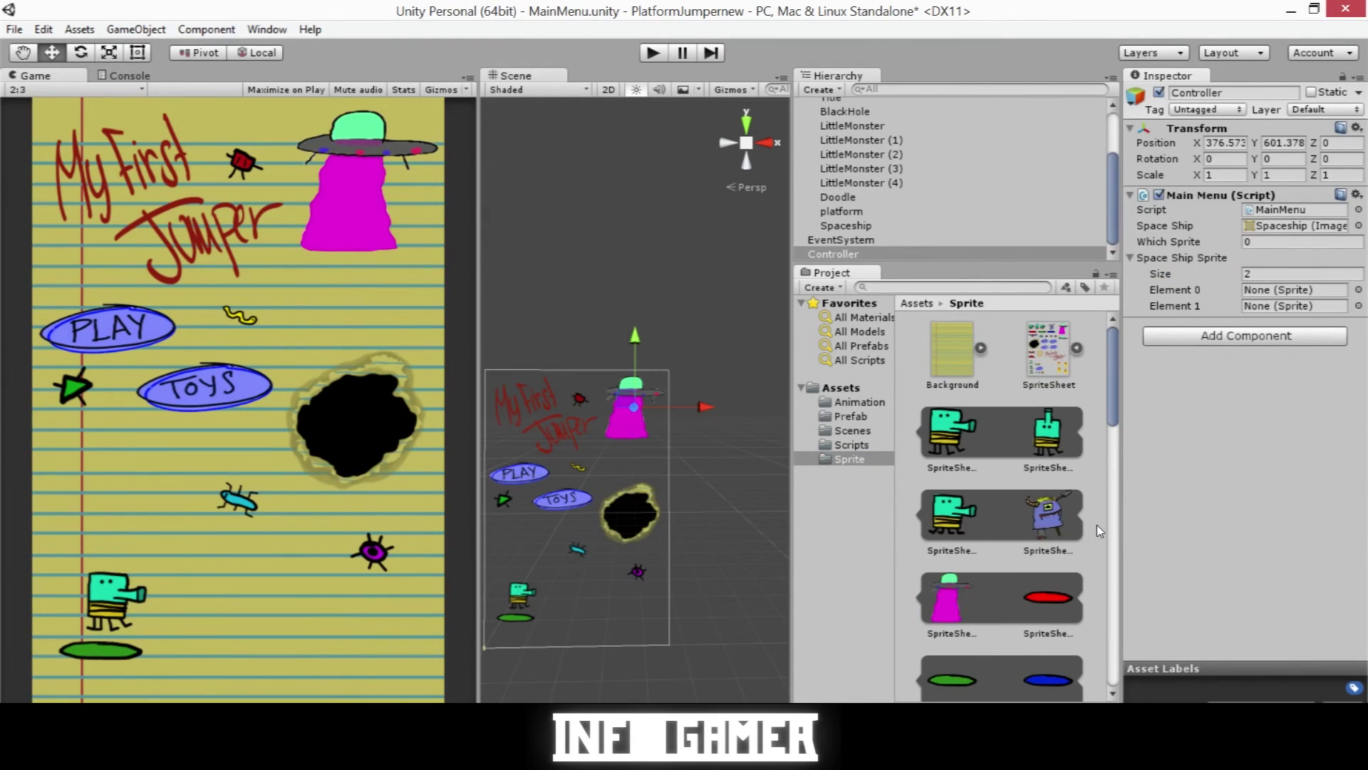
scroll(1097, 524, "down", 3)
left_click_drag(947, 492, 1259, 292)
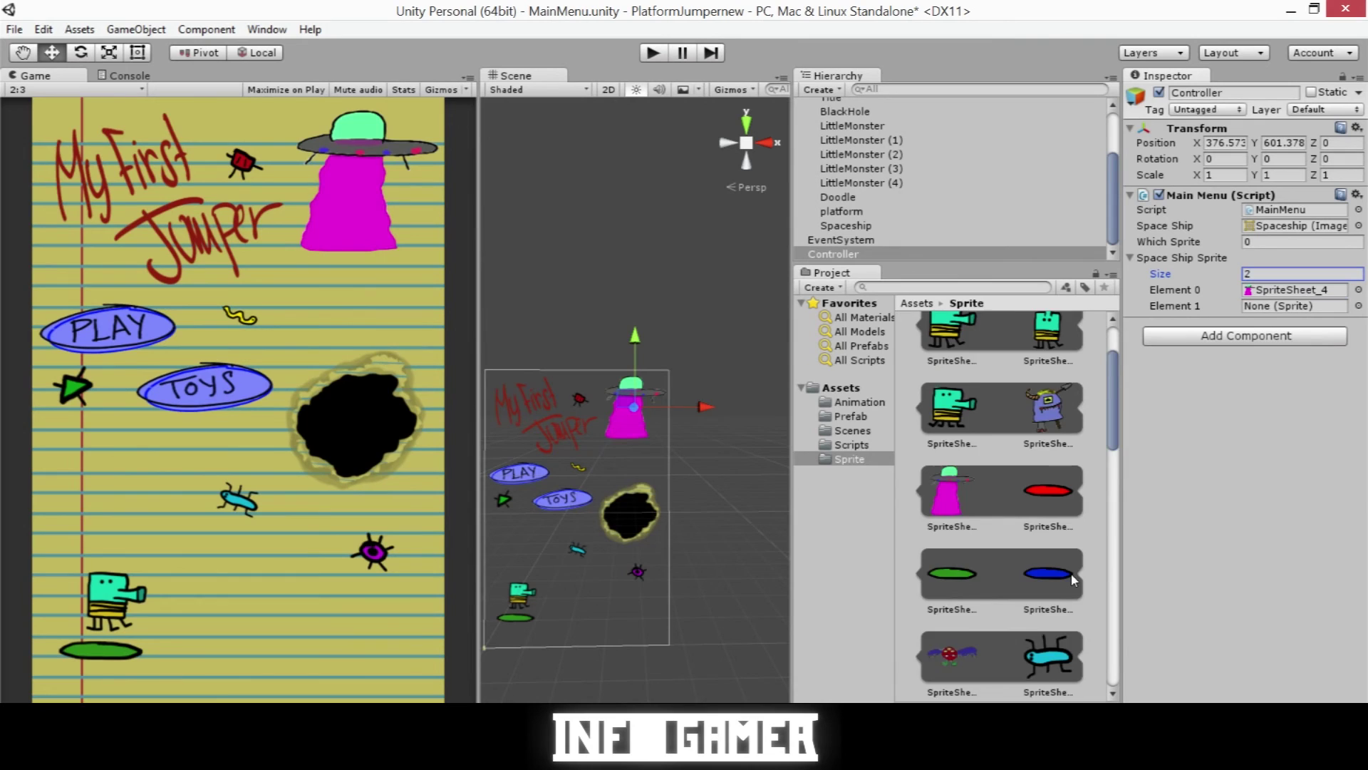
scroll(1076, 578, "down", 2)
scroll(1061, 661, "down", 1)
left_click_drag(1062, 660, 1291, 311)
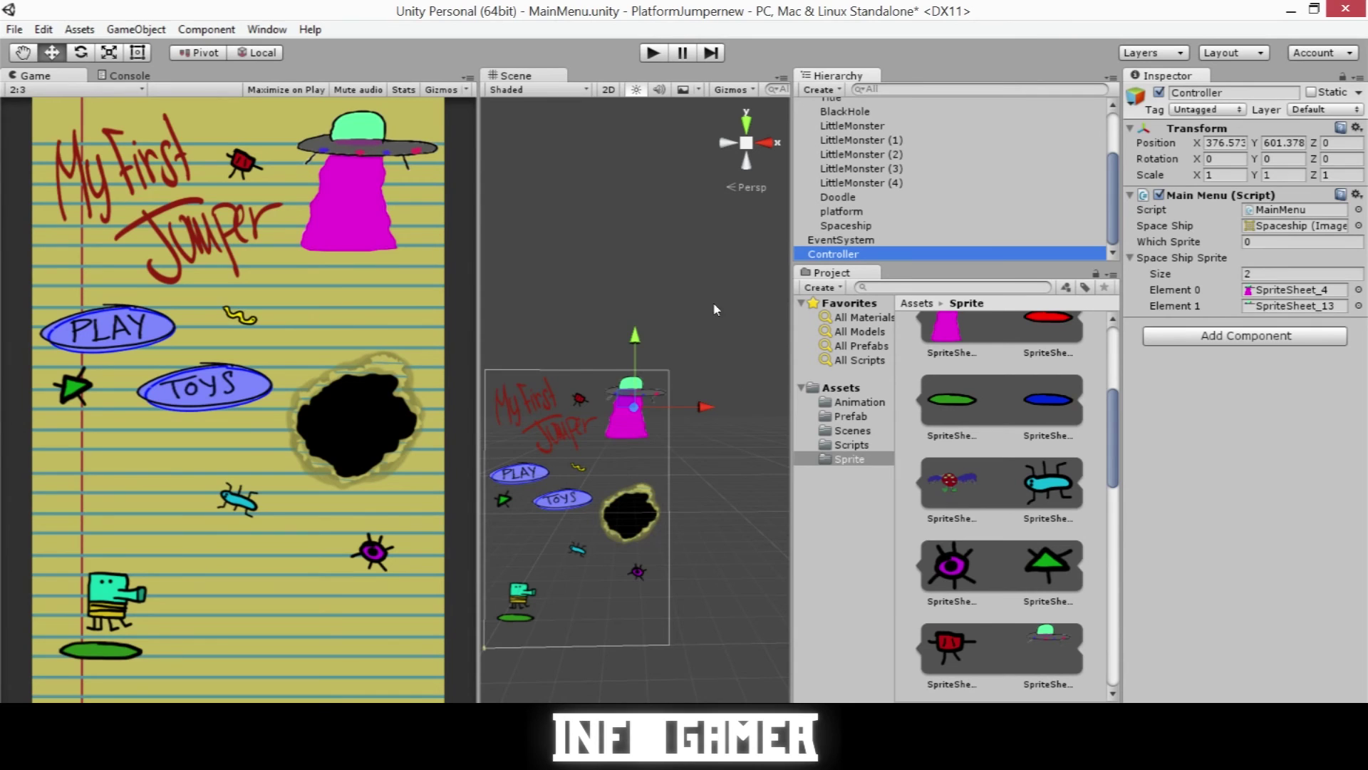
left_click(654, 54)
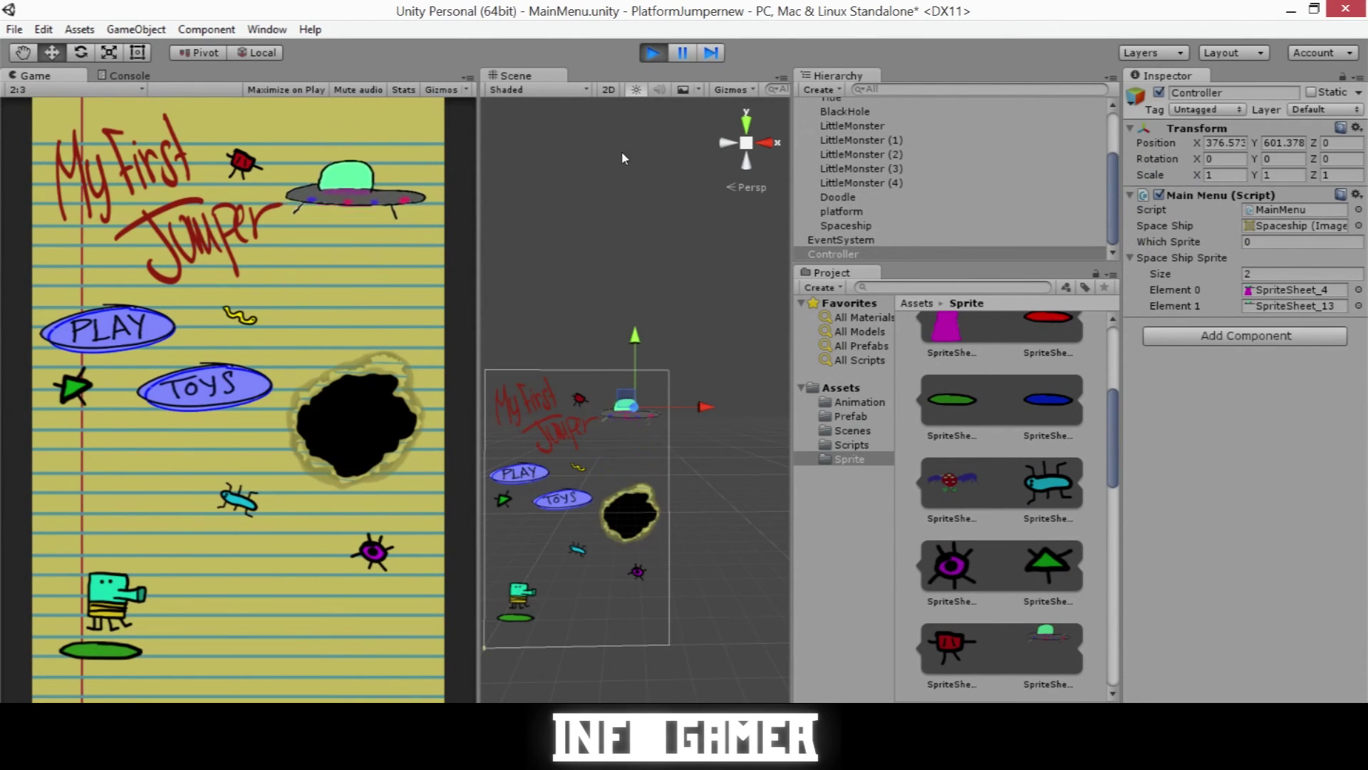
left_click(652, 53)
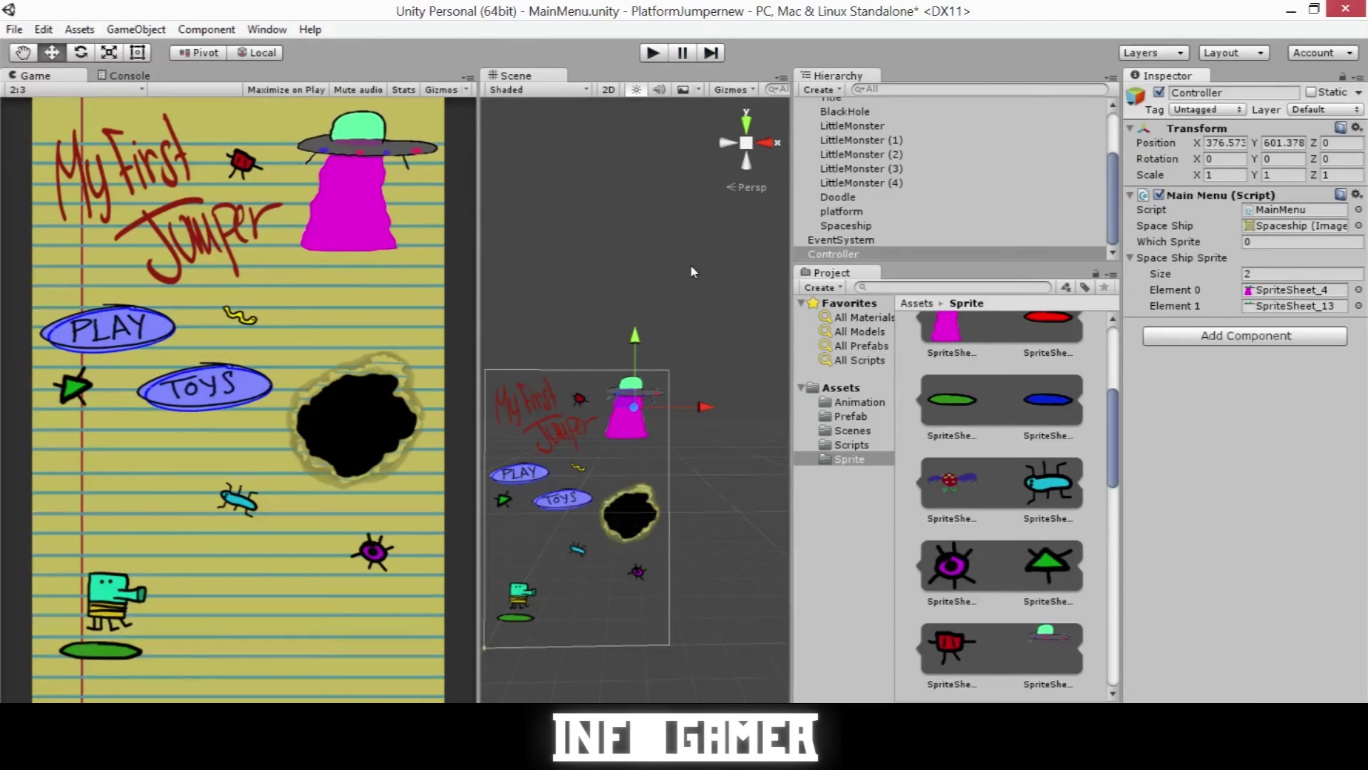